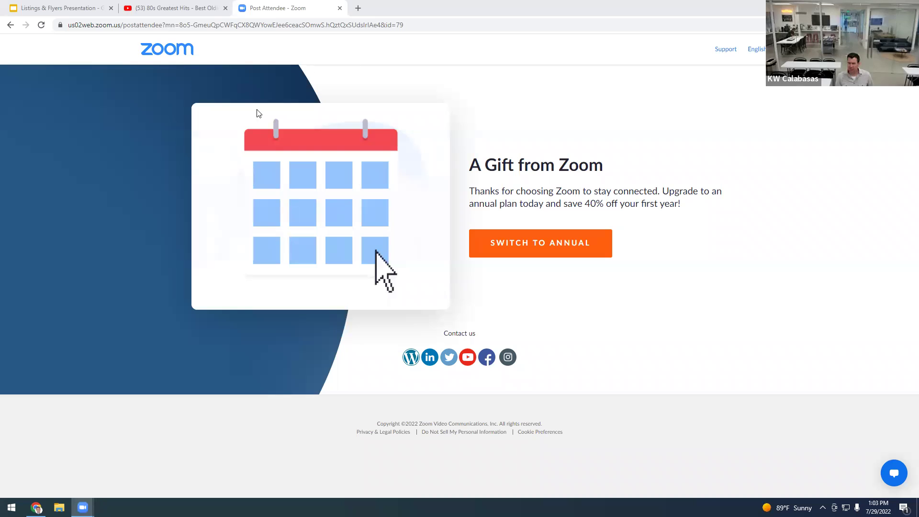
Open a new blank browser tab beside the Zoom post-attendee page
click(358, 9)
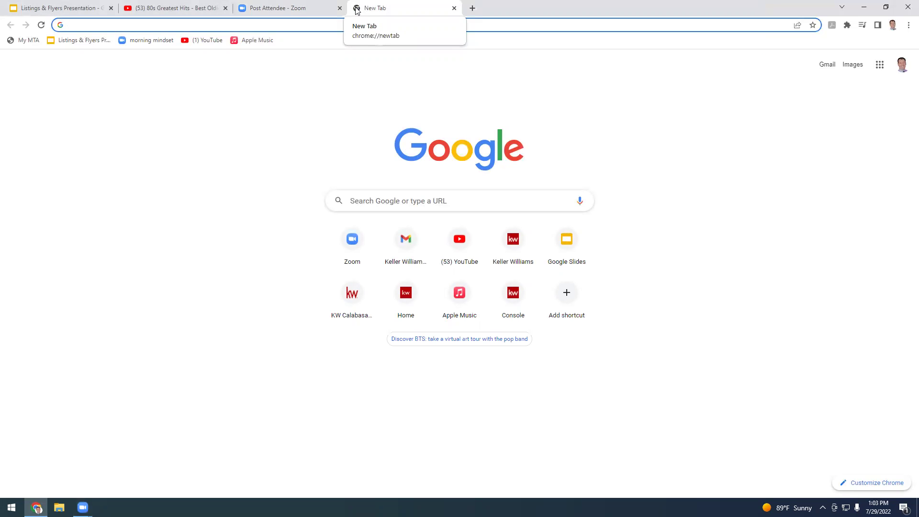
Go to agent.kw.com and open the profile account menu on the Command dashboard
text(ag)
key(Return)
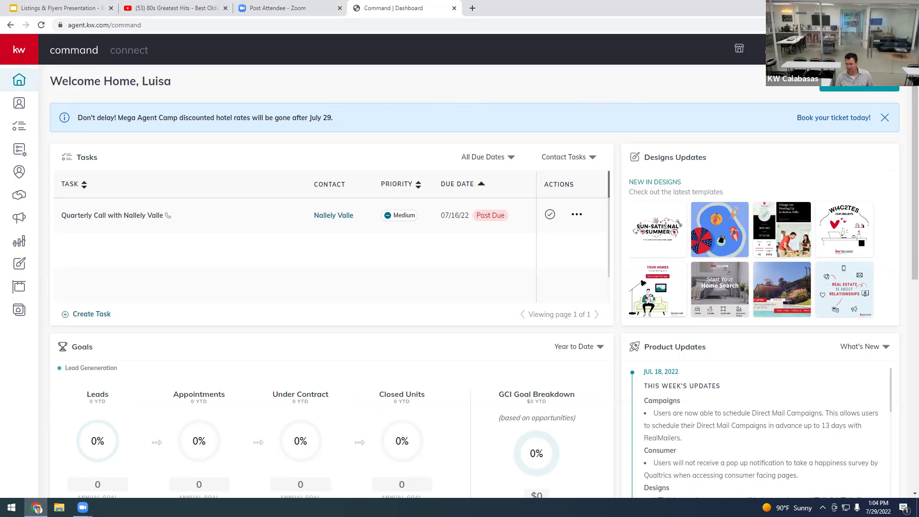
click(891, 49)
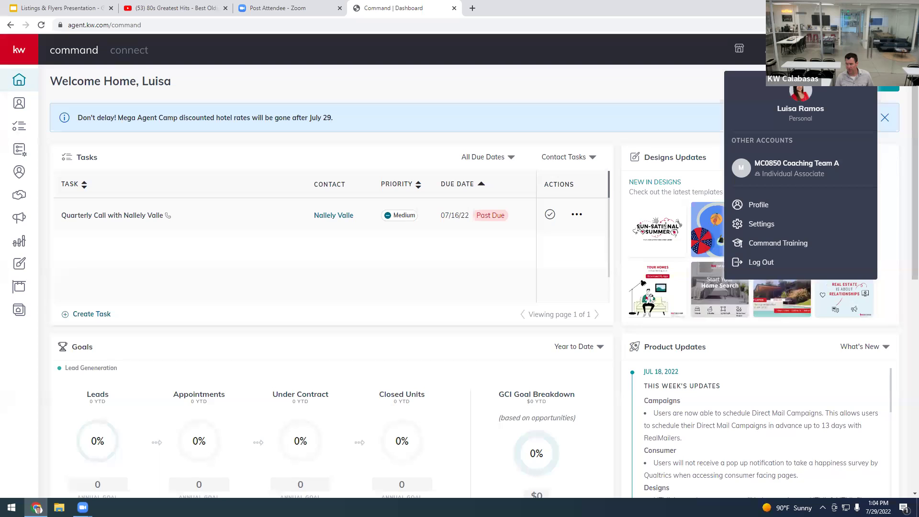
Open Settings, expand Connect Settings and go to the Marketing Profile page
click(752, 228)
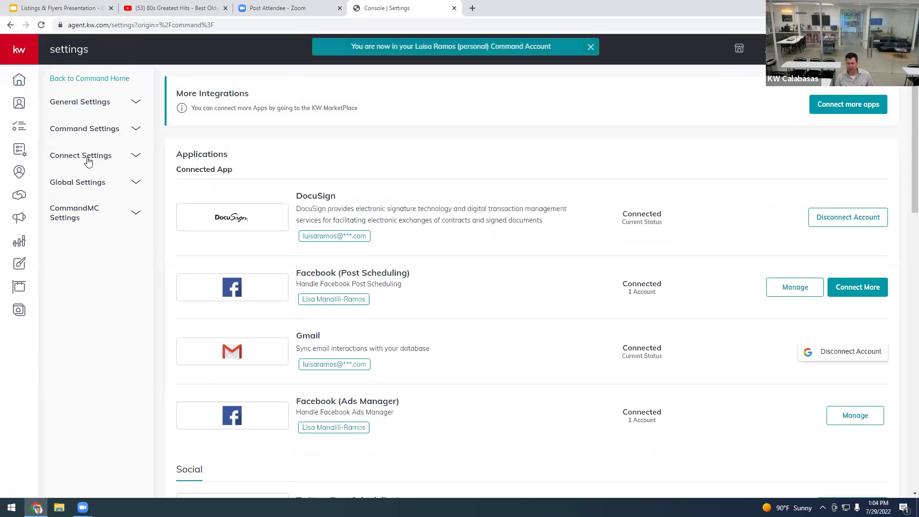
click(88, 160)
click(90, 179)
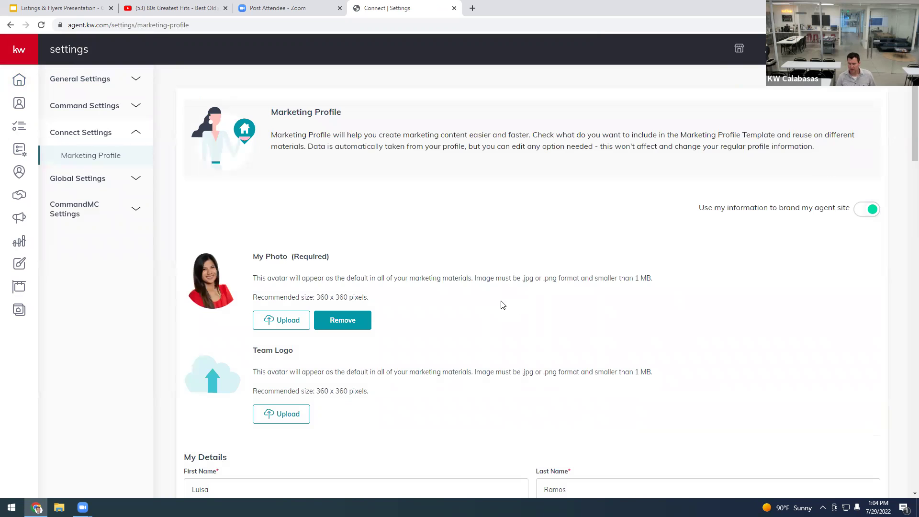
Save the Marketing Profile from the page bottom, revealing the Agent Slogan is required
scroll(500, 303, down, 1)
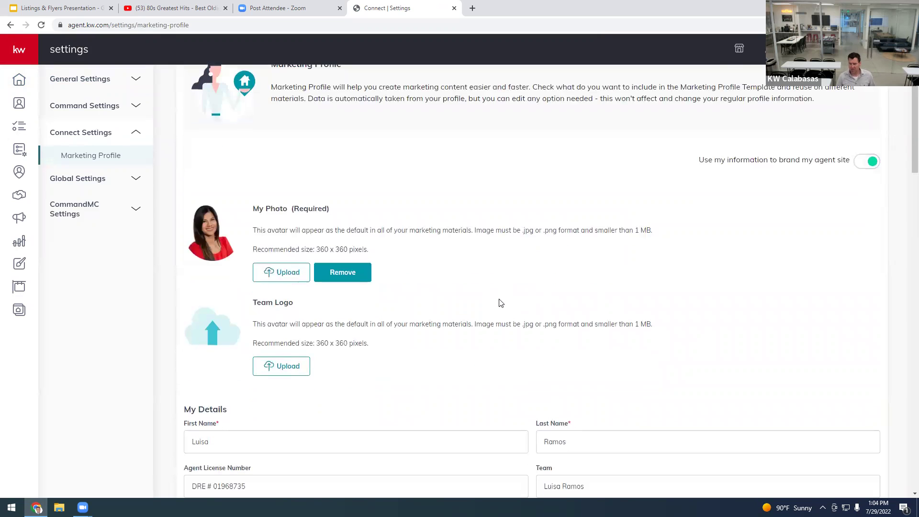
scroll(500, 303, down, 2)
scroll(379, 326, down, 3)
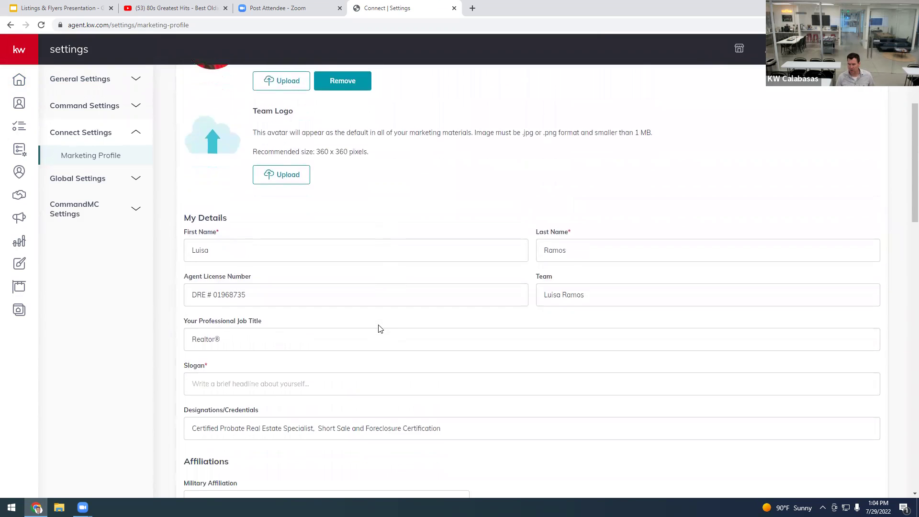
scroll(379, 326, down, 2)
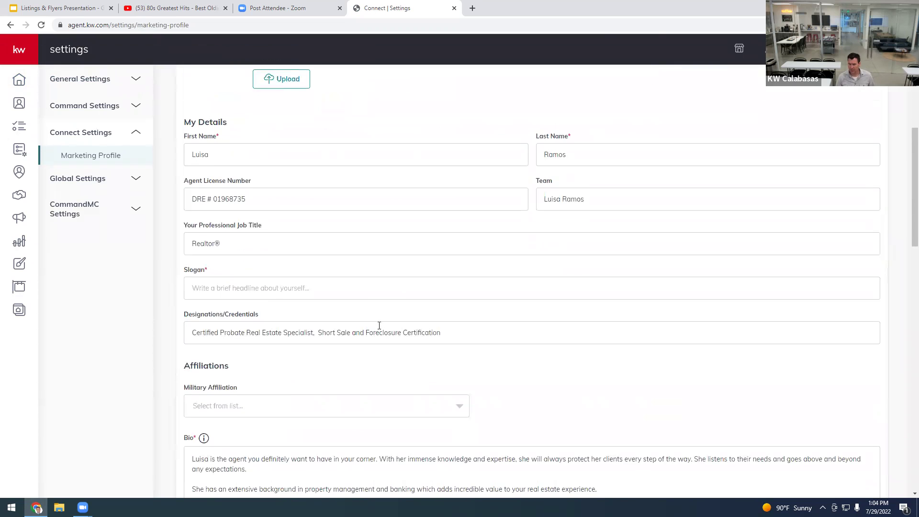
scroll(379, 329, down, 1)
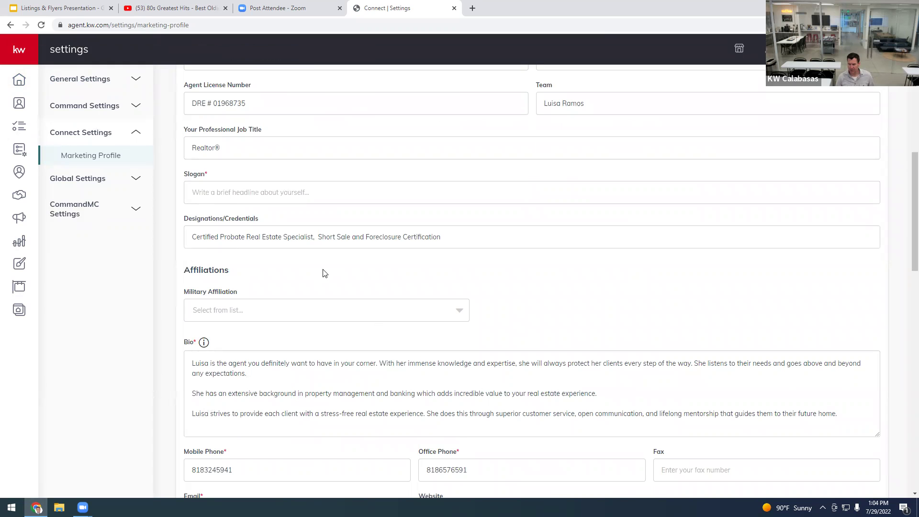
scroll(323, 273, down, 3)
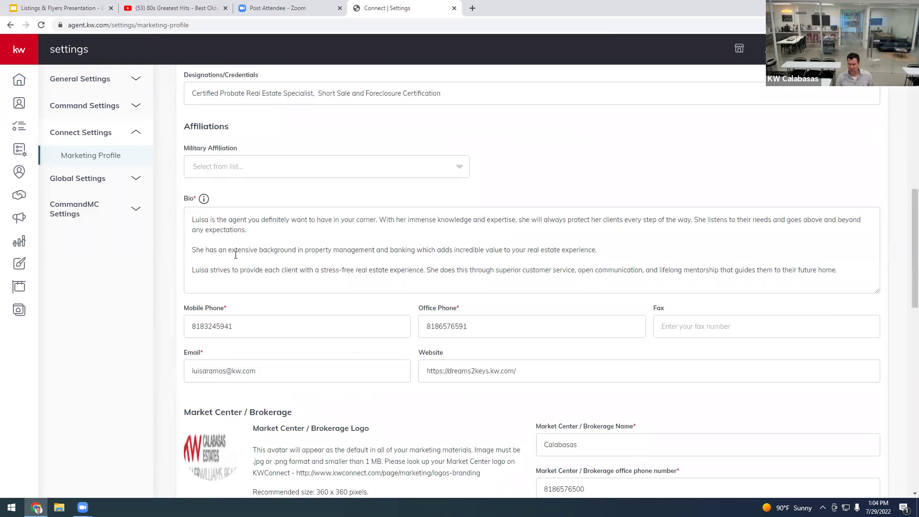
scroll(235, 254, down, 3)
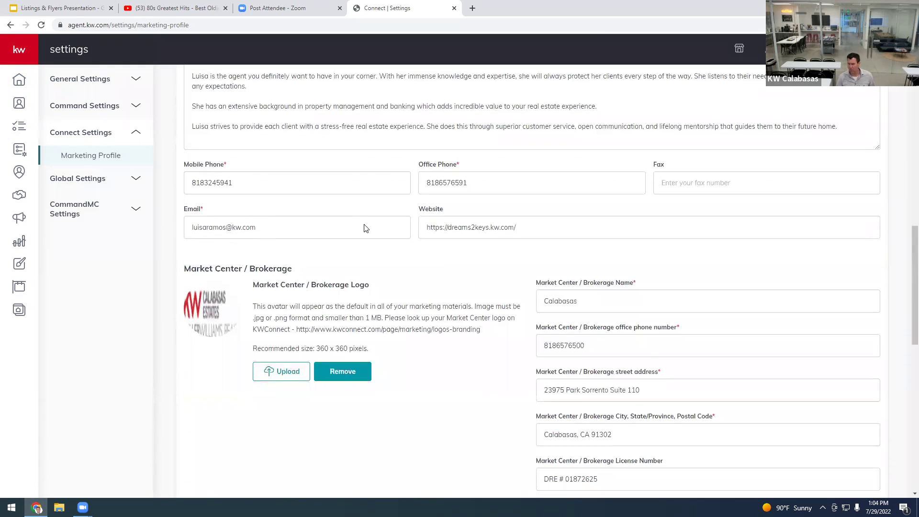
scroll(367, 238, down, 2)
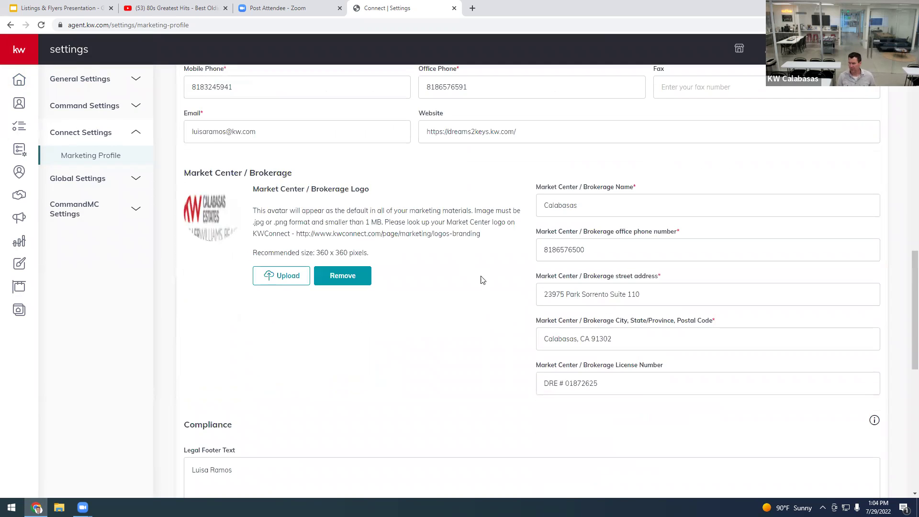
scroll(481, 281, down, 3)
scroll(481, 281, down, 3)
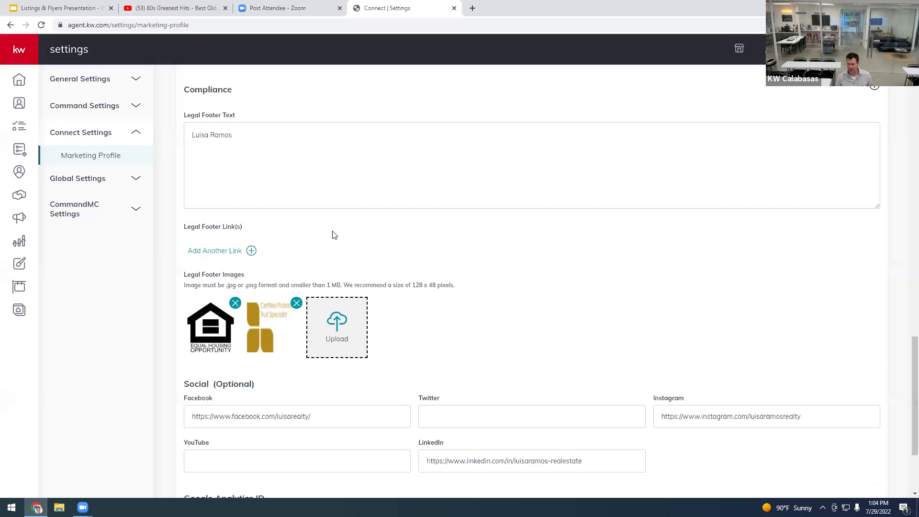
scroll(334, 234, down, 3)
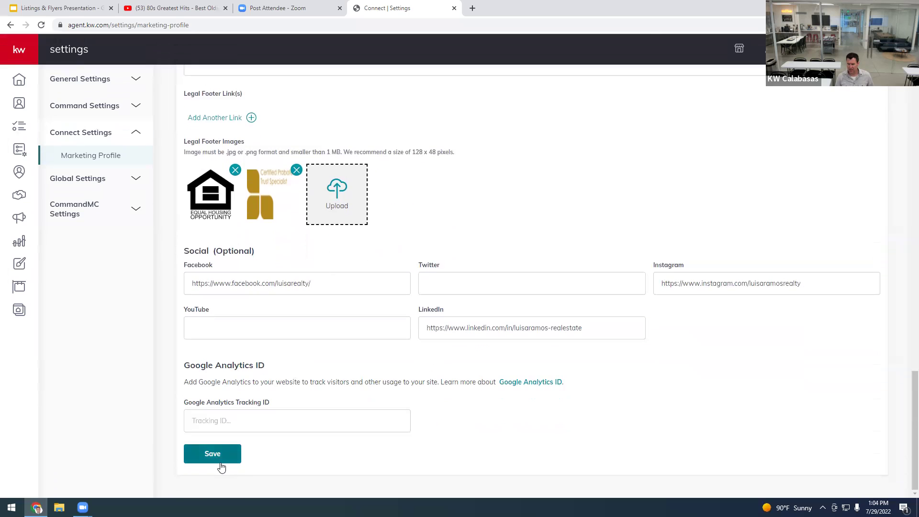
click(220, 465)
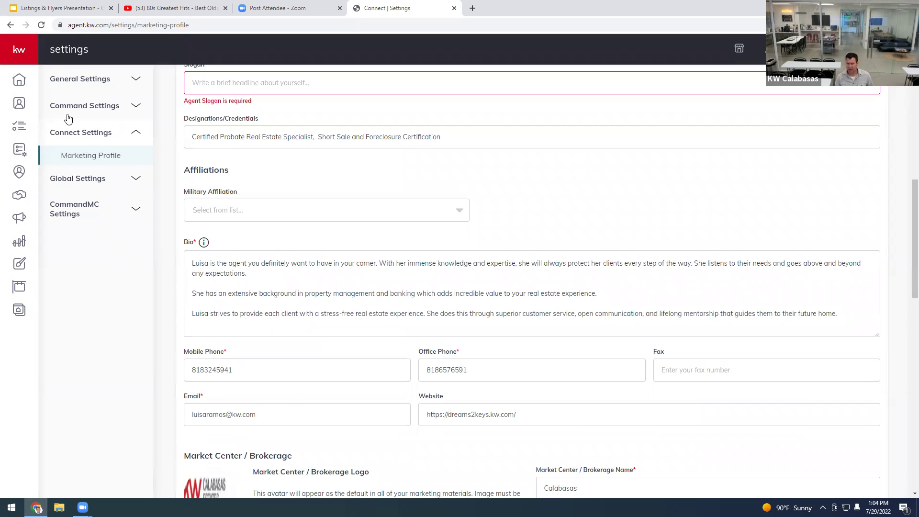
Fill in the Agent Slogan field and save the Marketing Profile again
click(202, 81)
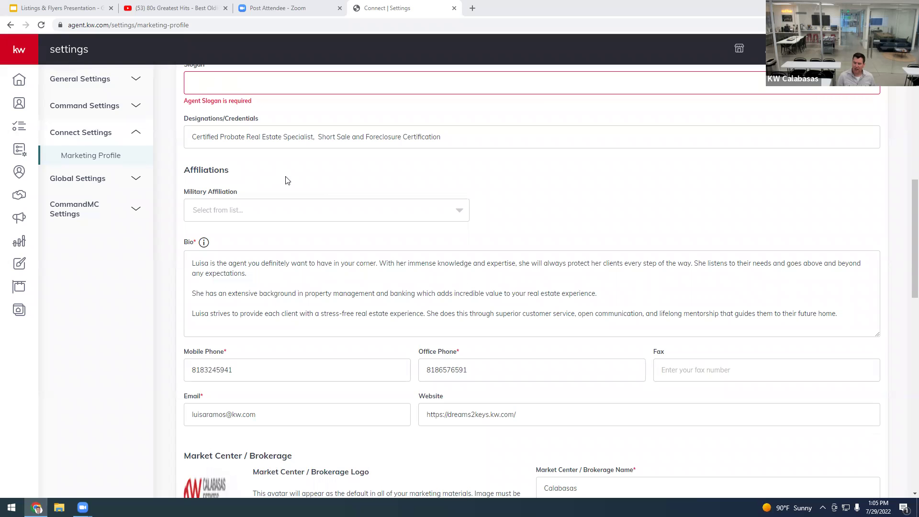
scroll(318, 196, up, 10)
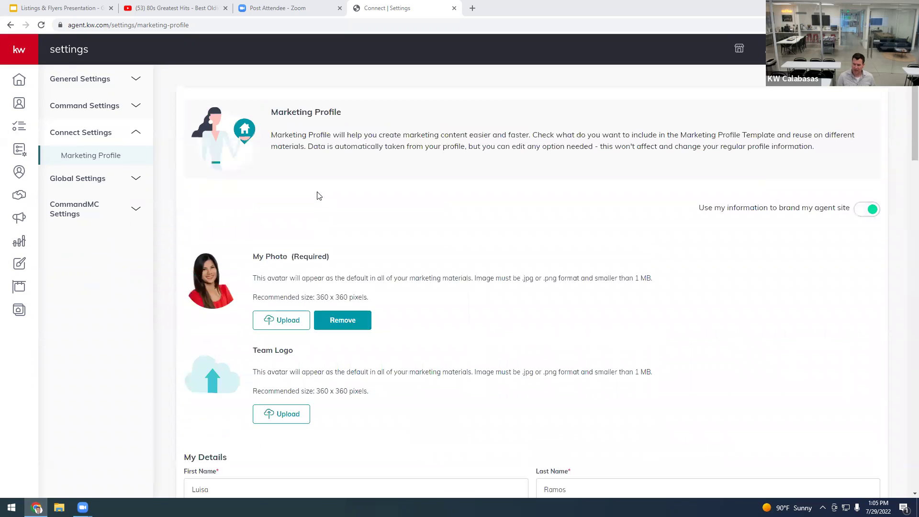
scroll(318, 196, down, 9)
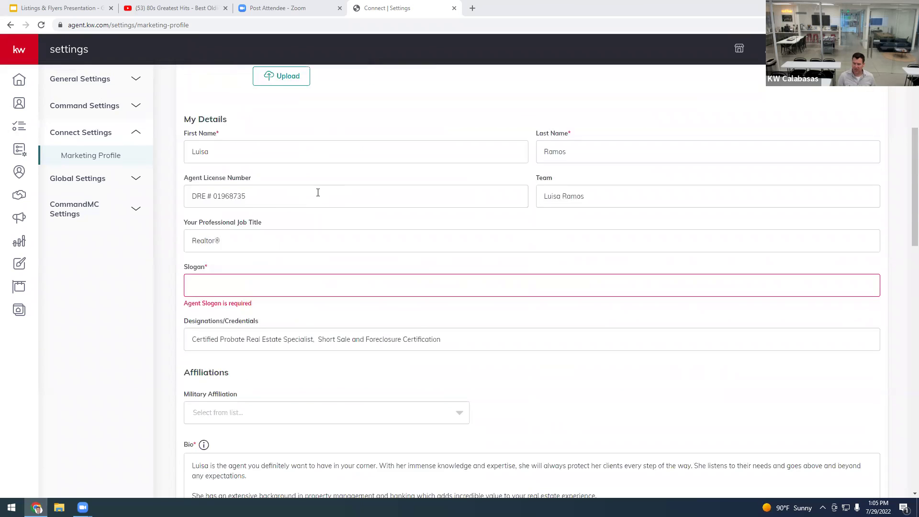
scroll(286, 195, down, 15)
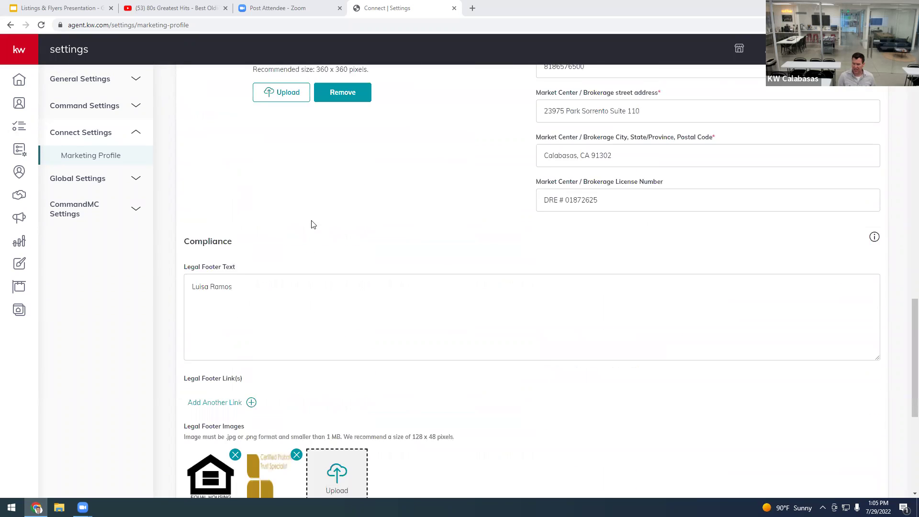
click(240, 455)
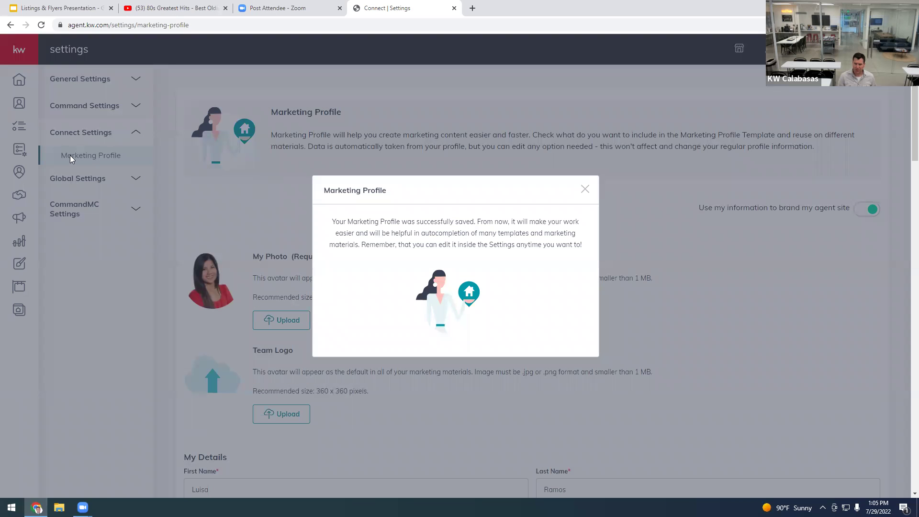
Dismiss the save confirmation and show the Consumer section's Landing Pages list
click(22, 52)
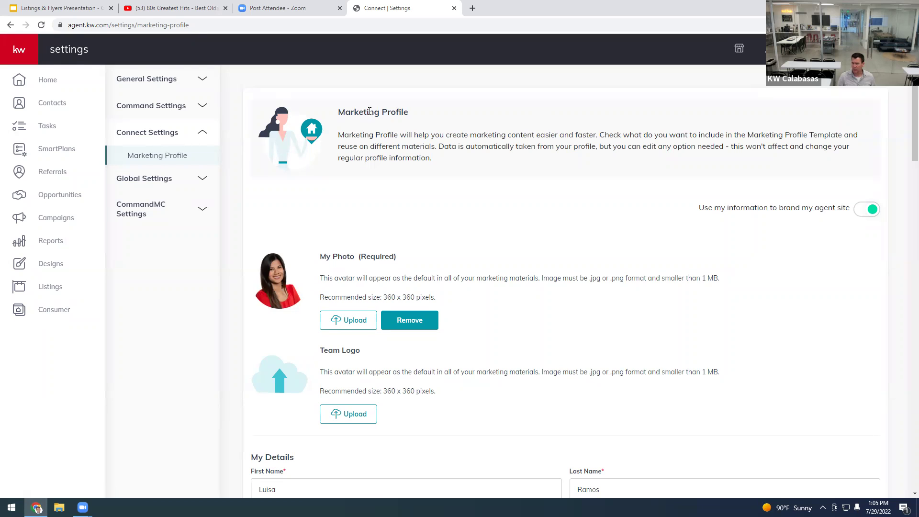
click(57, 311)
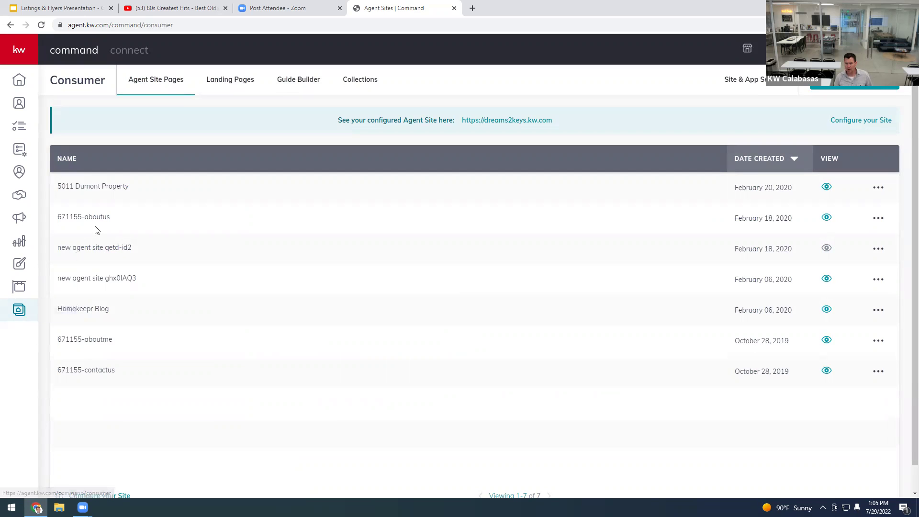
click(238, 83)
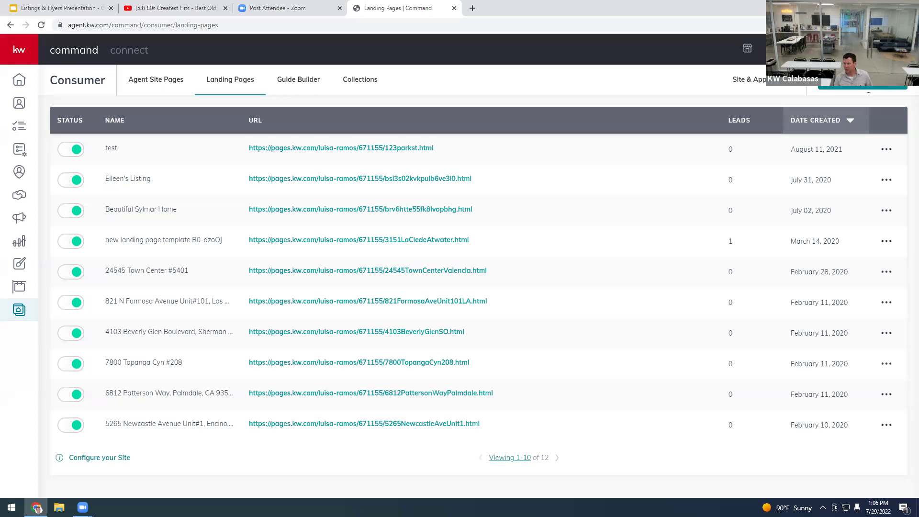
Create a new page as a standalone landing page
click(862, 87)
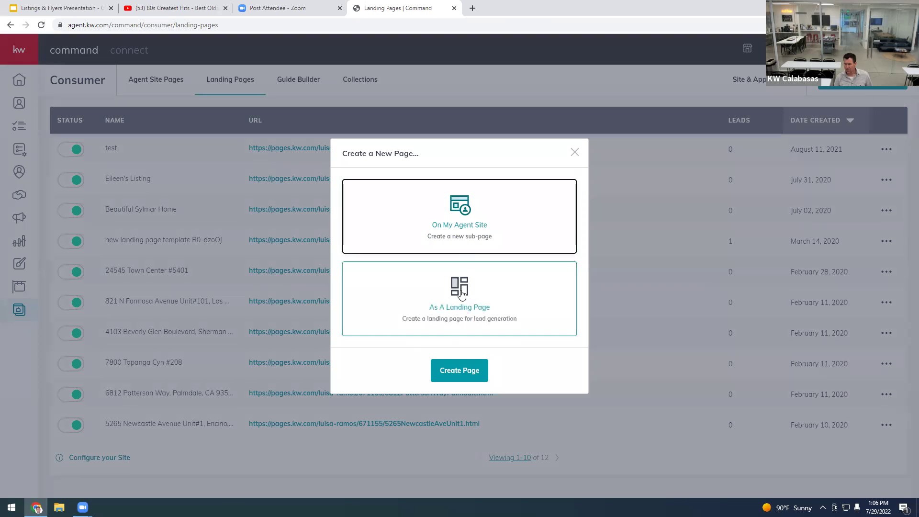
click(461, 293)
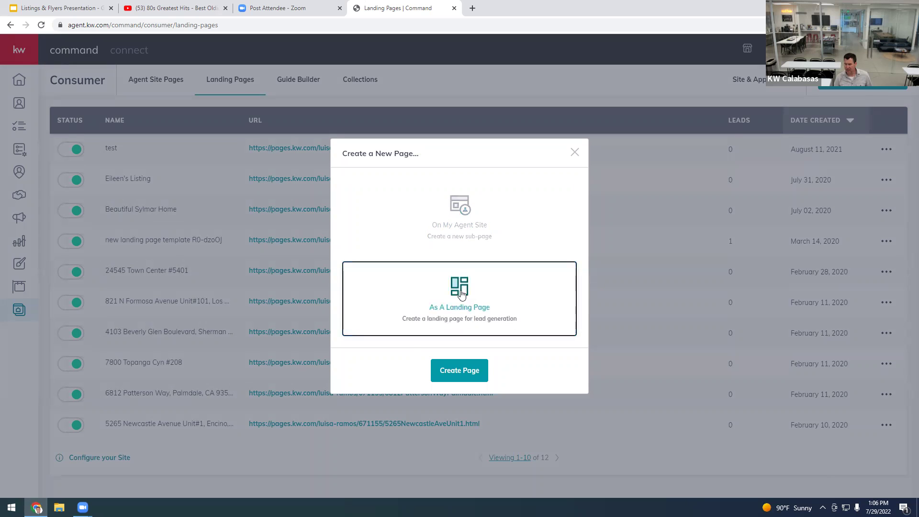
click(463, 374)
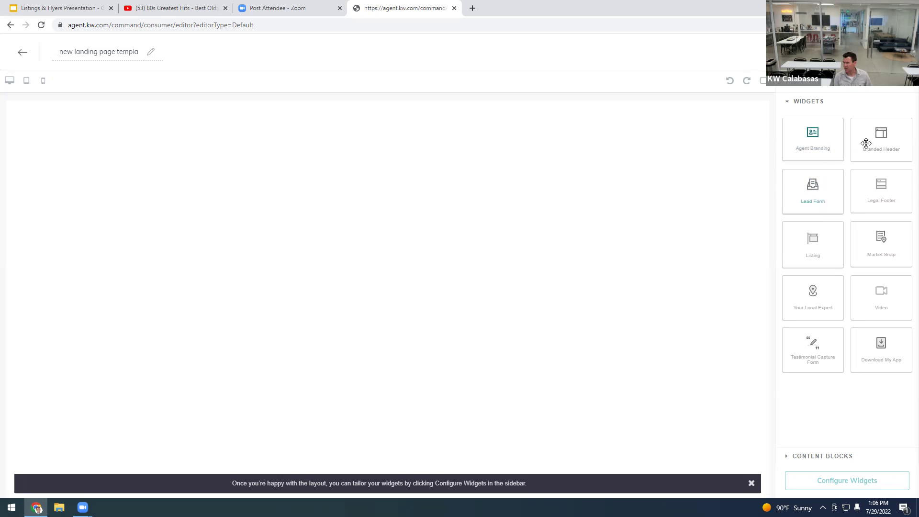
Drag Branded Header, Lead Form and Listing widgets onto the landing page canvas
drag(886, 149, 368, 123)
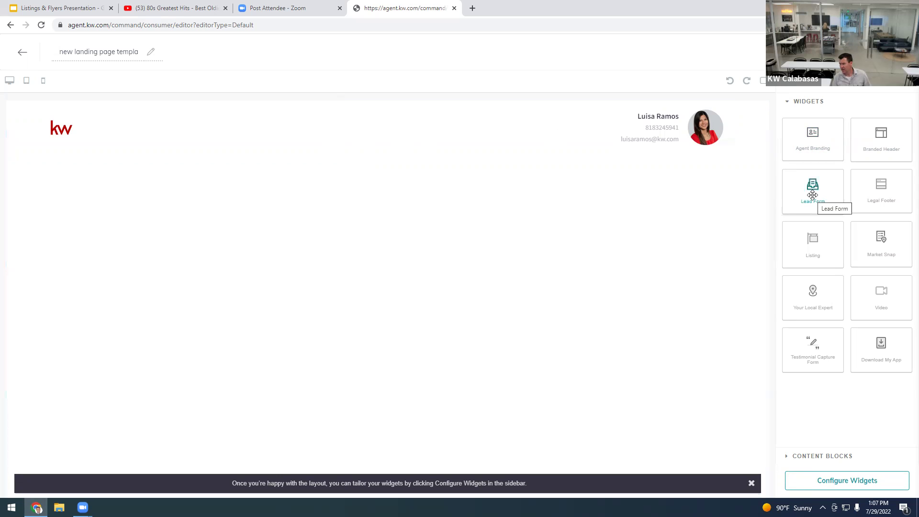
mouse_move(812, 195)
mouse_down()
mouse_move(617, 193)
mouse_move(812, 191)
mouse_up()
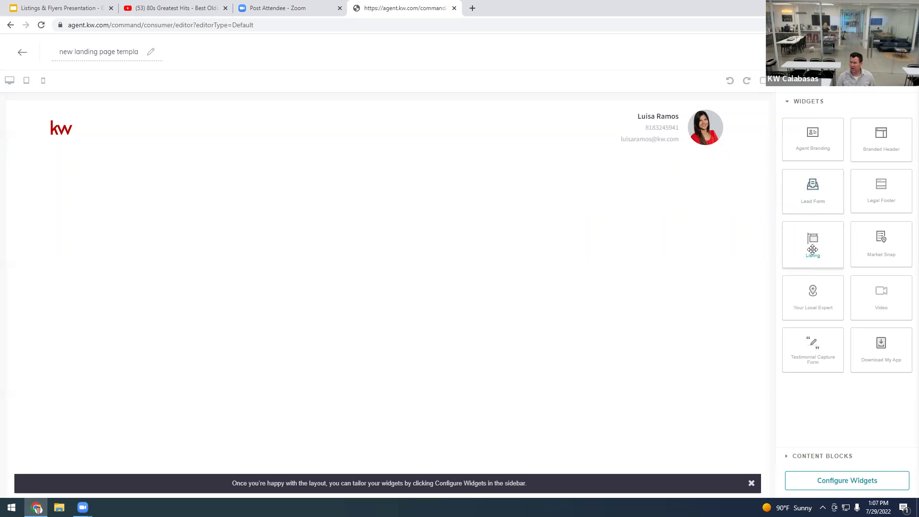
drag(812, 249, 445, 158)
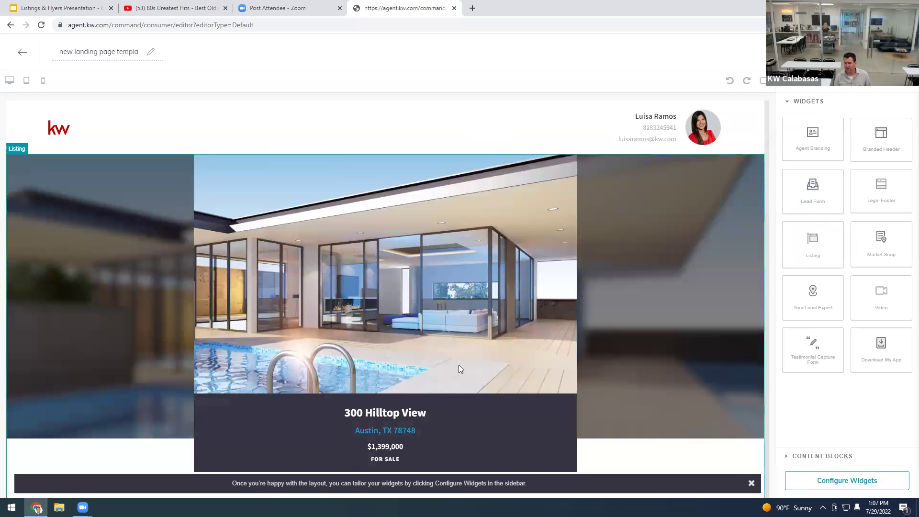
scroll(459, 365, down, 3)
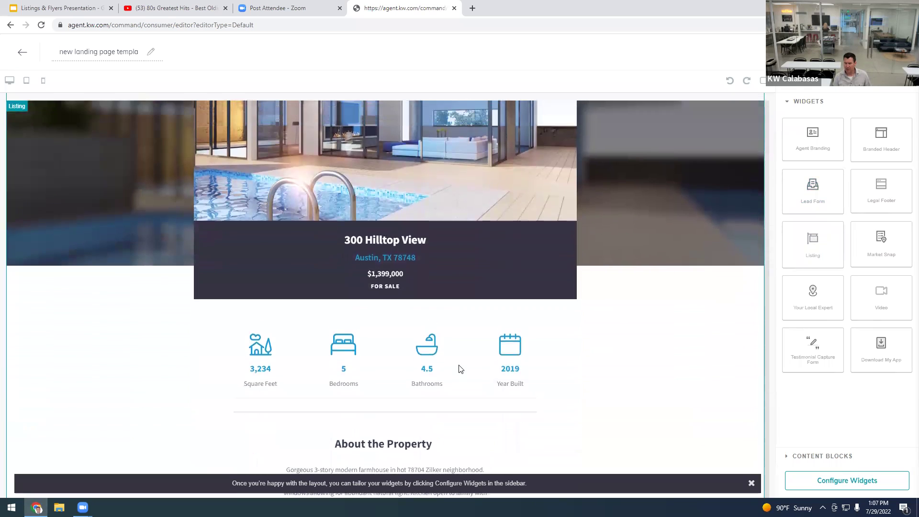
scroll(459, 366, up, 3)
scroll(461, 365, down, 4)
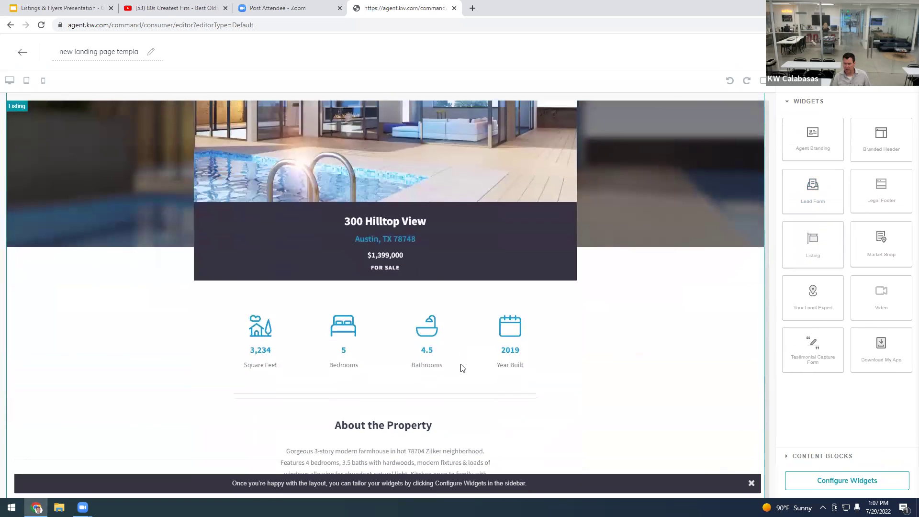
scroll(462, 368, down, 10)
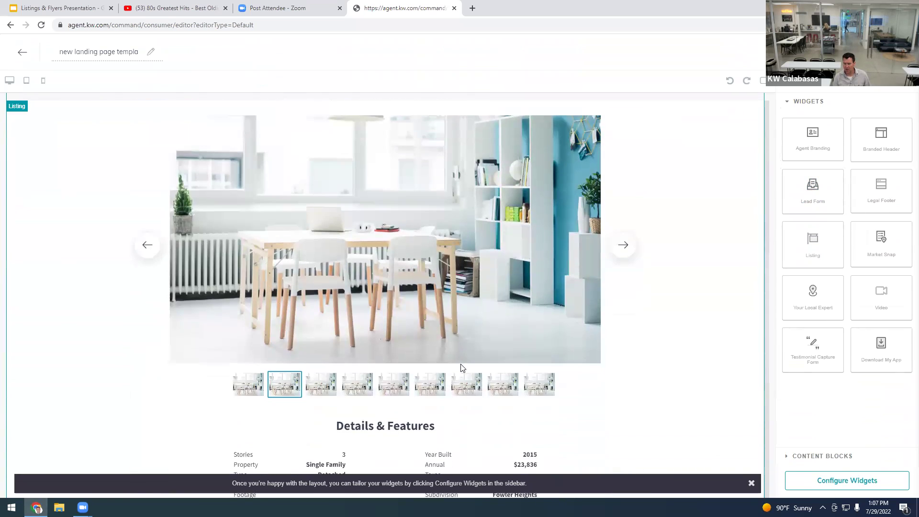
scroll(462, 367, down, 4)
scroll(462, 367, up, 2)
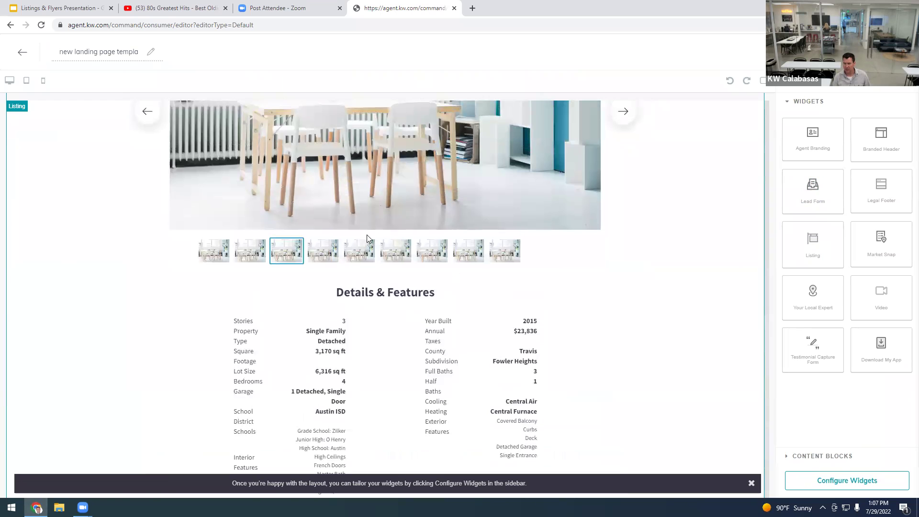
scroll(381, 380, down, 5)
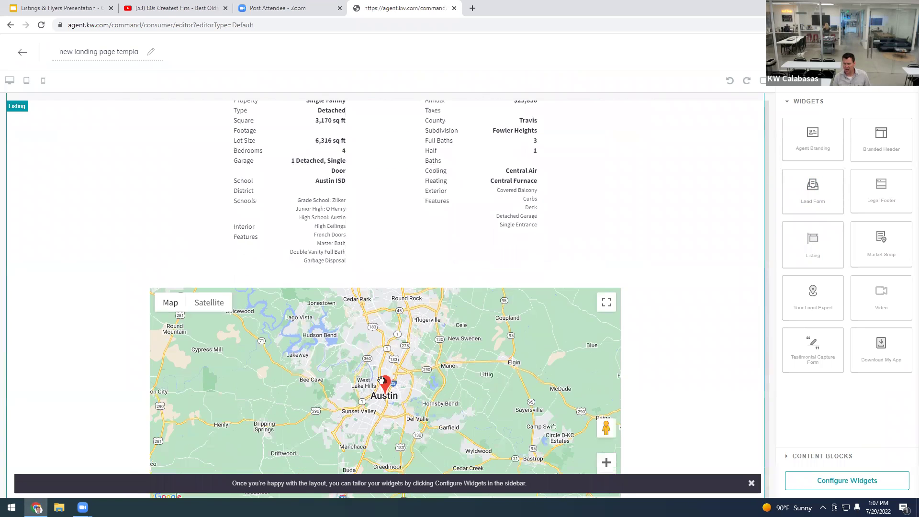
scroll(382, 383, up, 20)
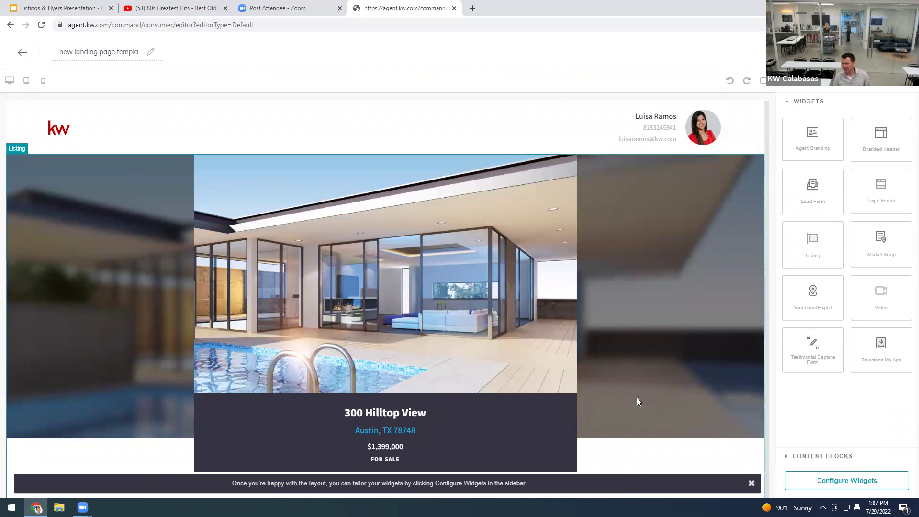
Open the Configure Widgets checklist and choose the Listing widget's settings
click(848, 490)
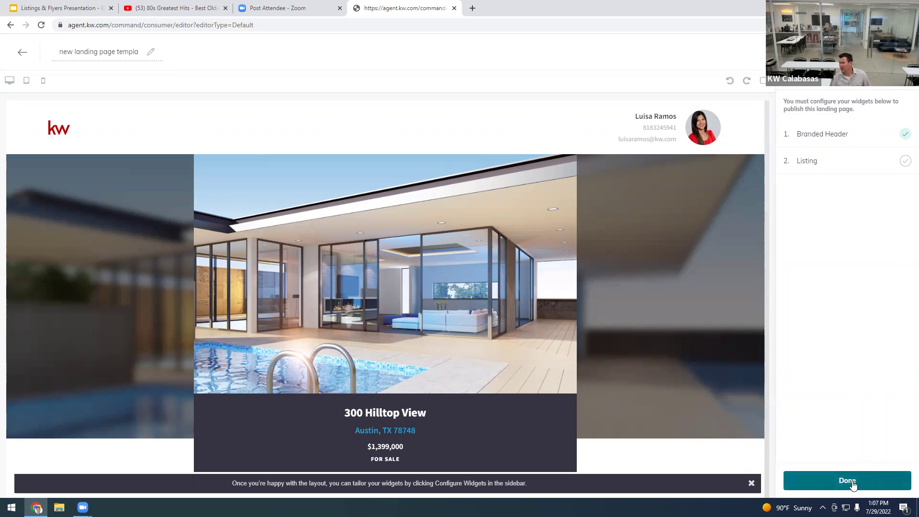
click(852, 482)
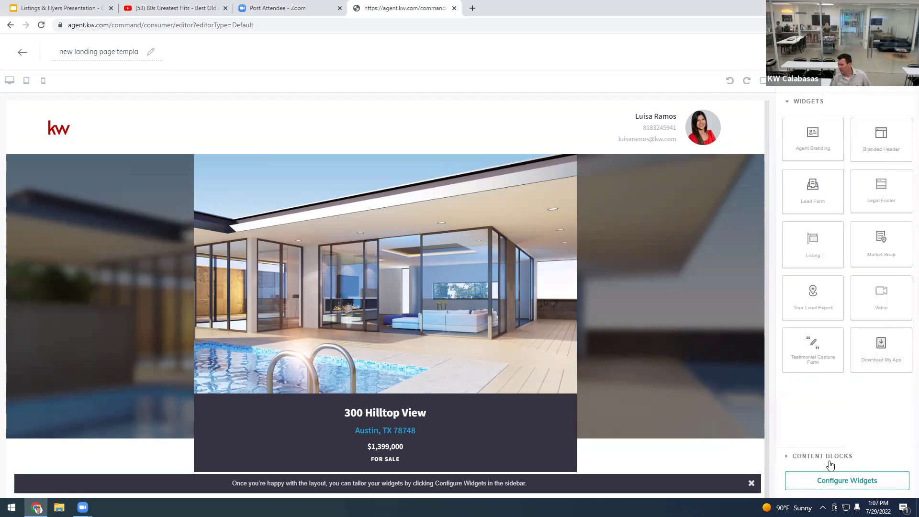
click(842, 481)
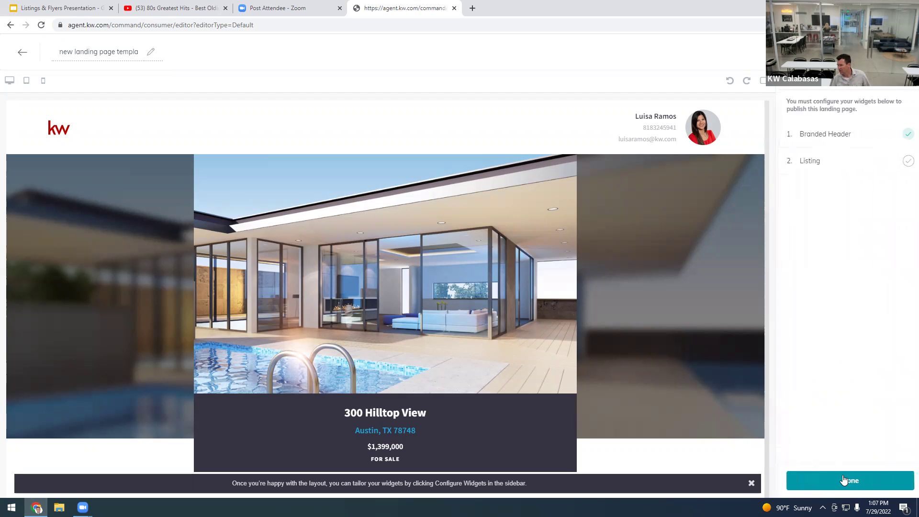
click(566, 351)
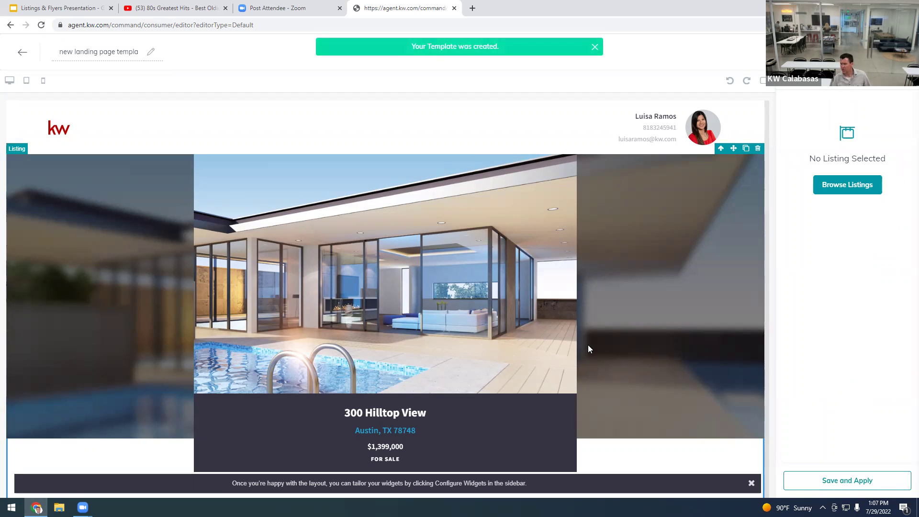
Browse listings and search by property address for '123 Main'
click(851, 195)
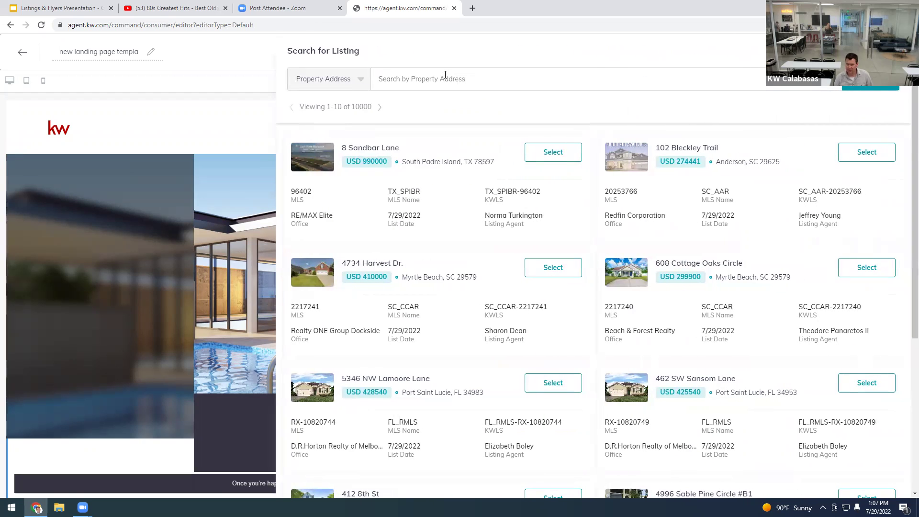
click(445, 77)
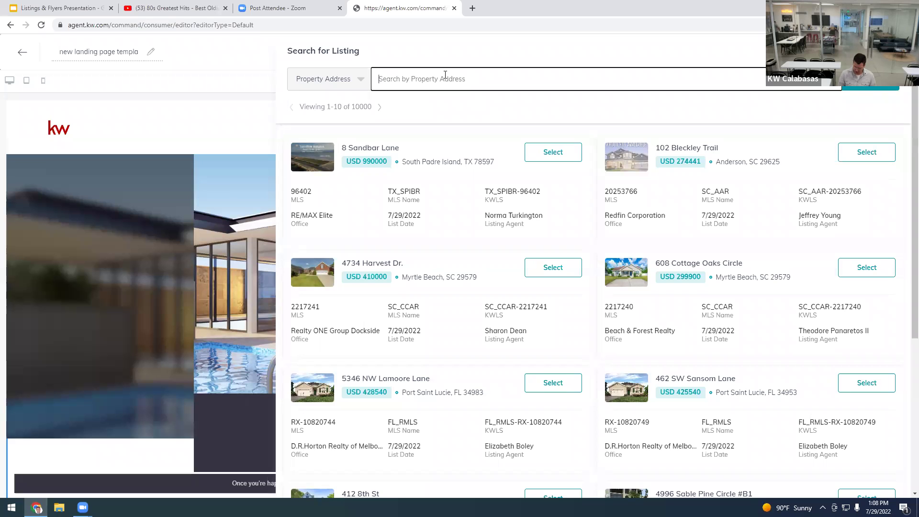
text(123)
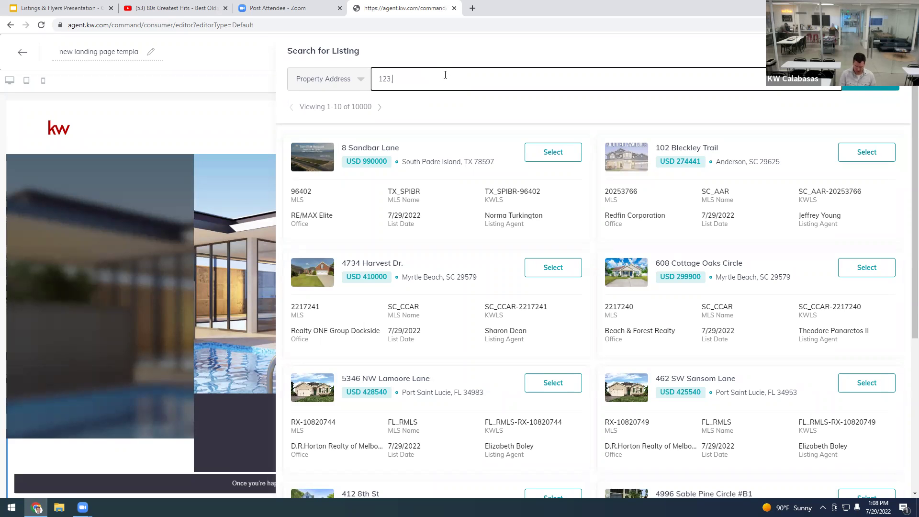
text( Main St)
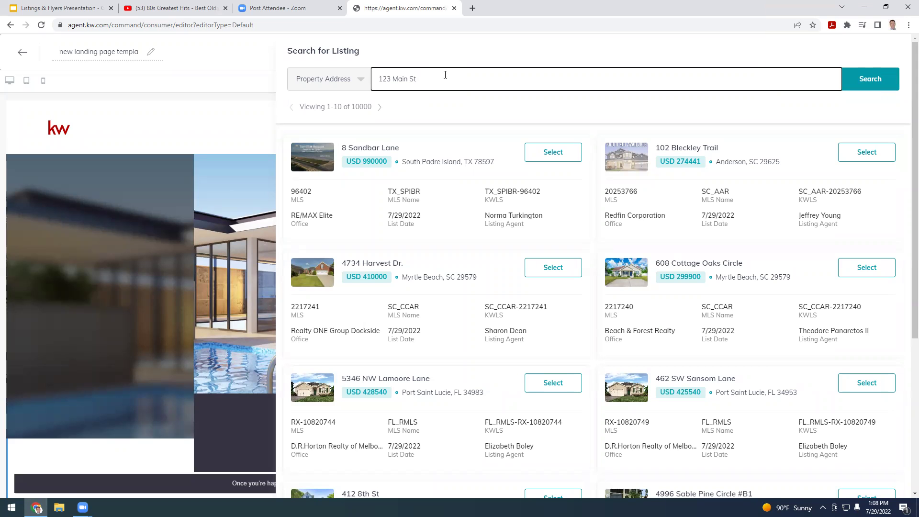
key(Return)
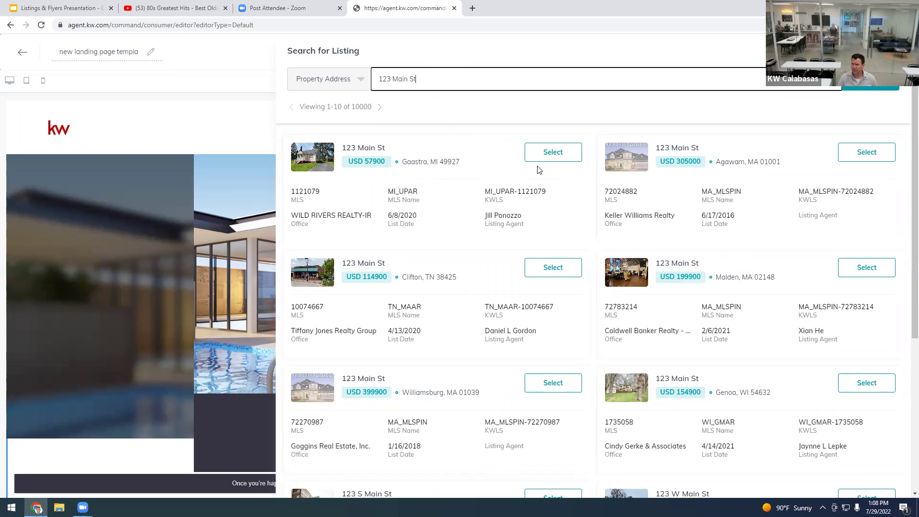
Select the 123 Main St, Gaastra, MI listing and apply it to the page
click(555, 152)
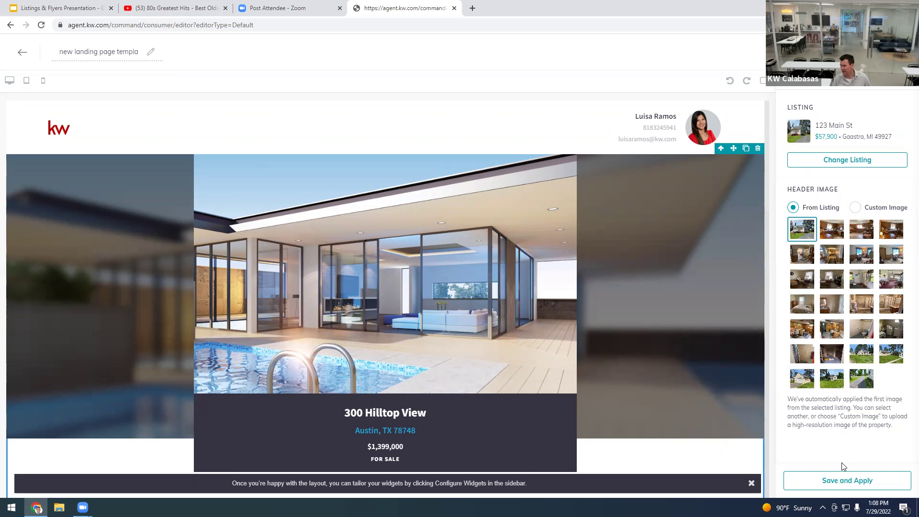
click(846, 484)
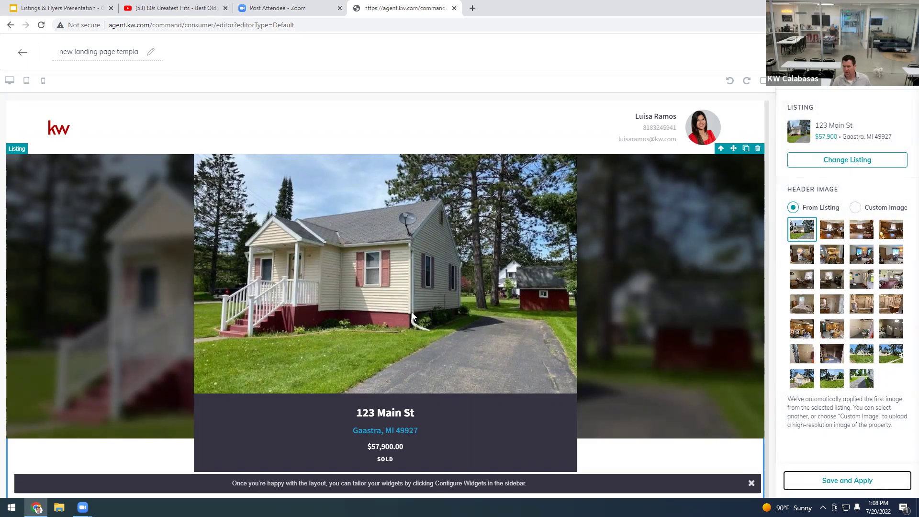
scroll(412, 314, down, 1)
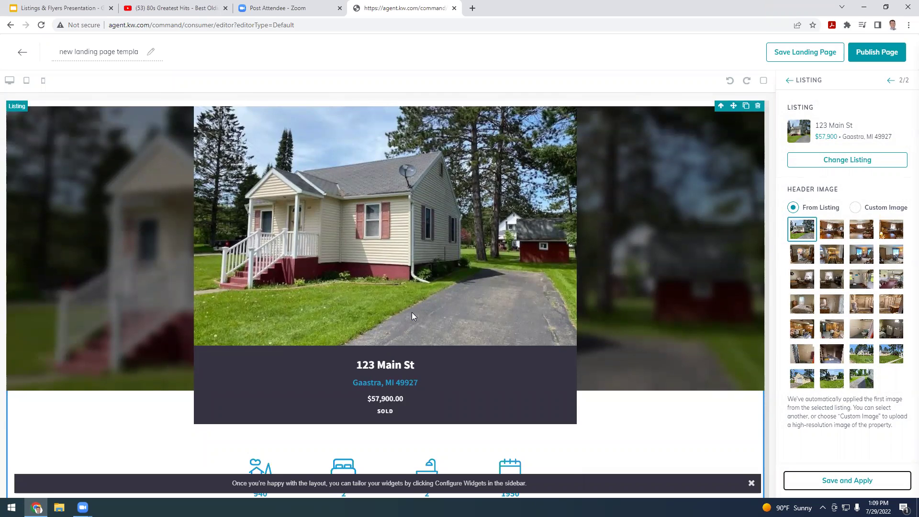
scroll(411, 316, down, 1)
scroll(412, 314, up, 1)
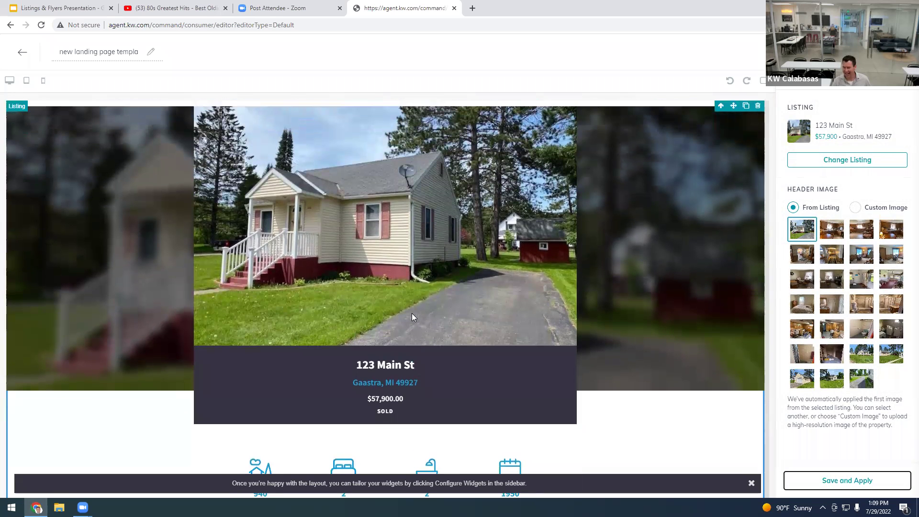
scroll(411, 313, down, 4)
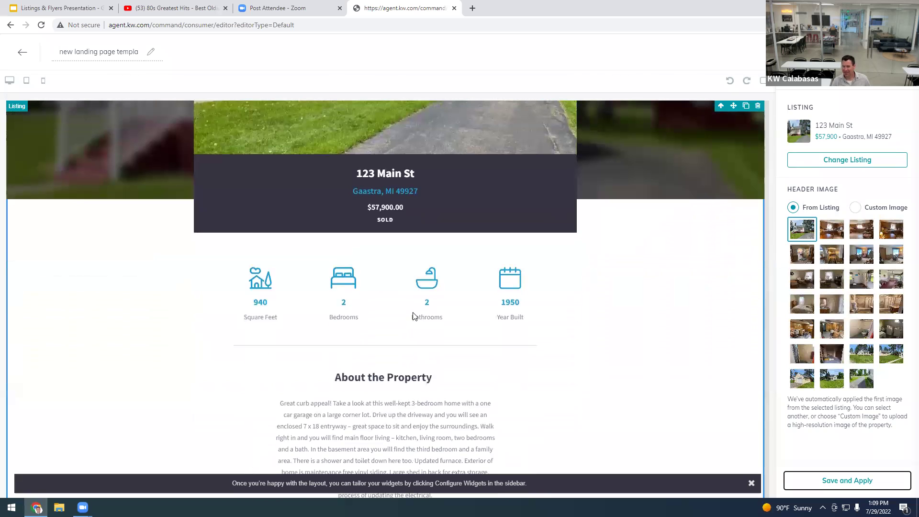
scroll(413, 316, down, 1)
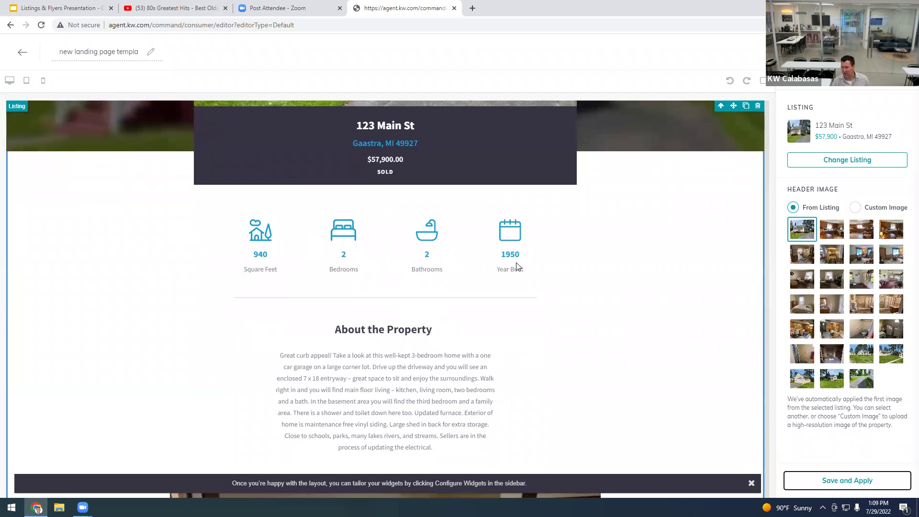
scroll(407, 349, down, 2)
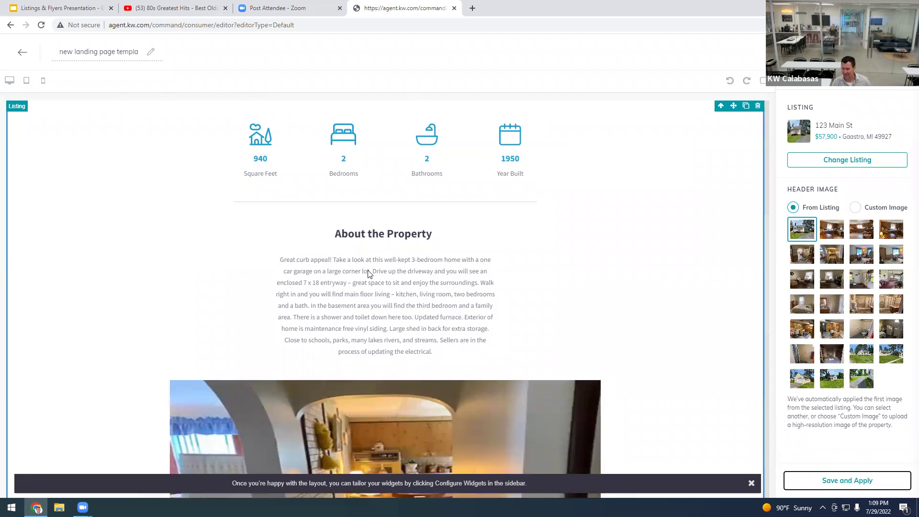
scroll(369, 274, down, 5)
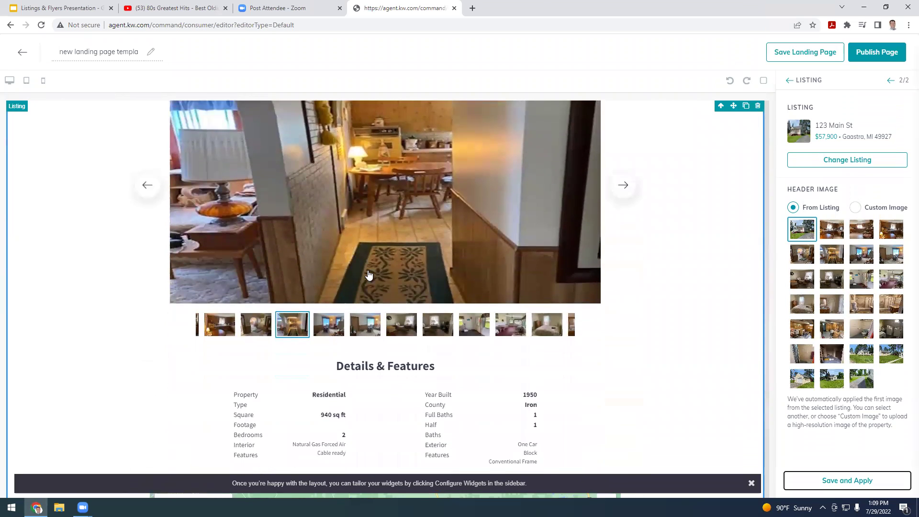
scroll(369, 274, down, 3)
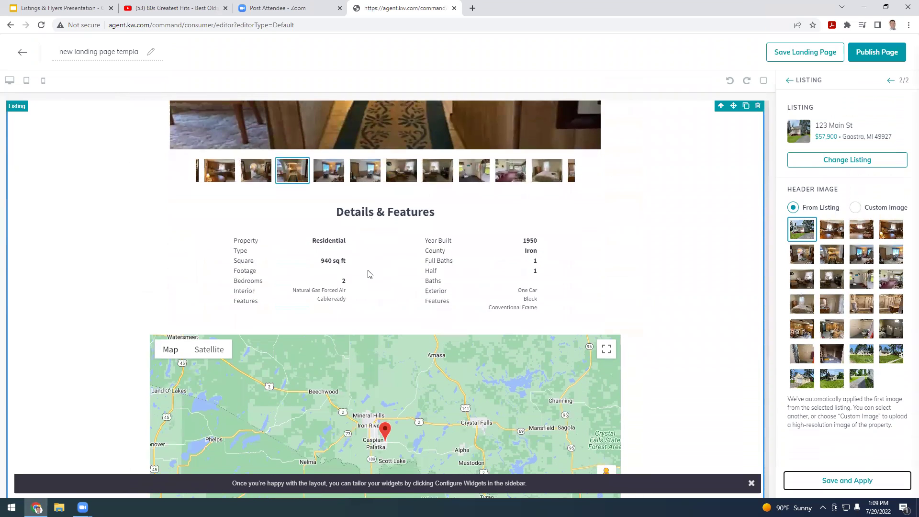
scroll(368, 274, down, 3)
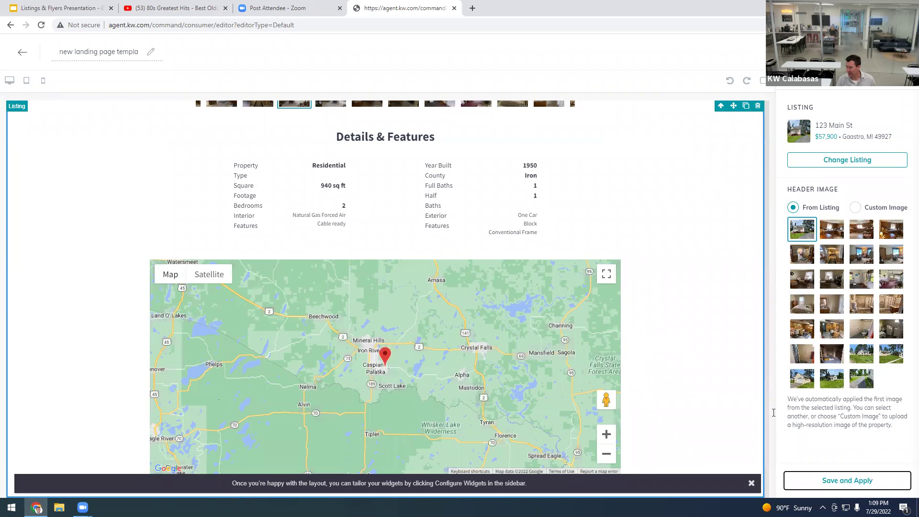
click(851, 486)
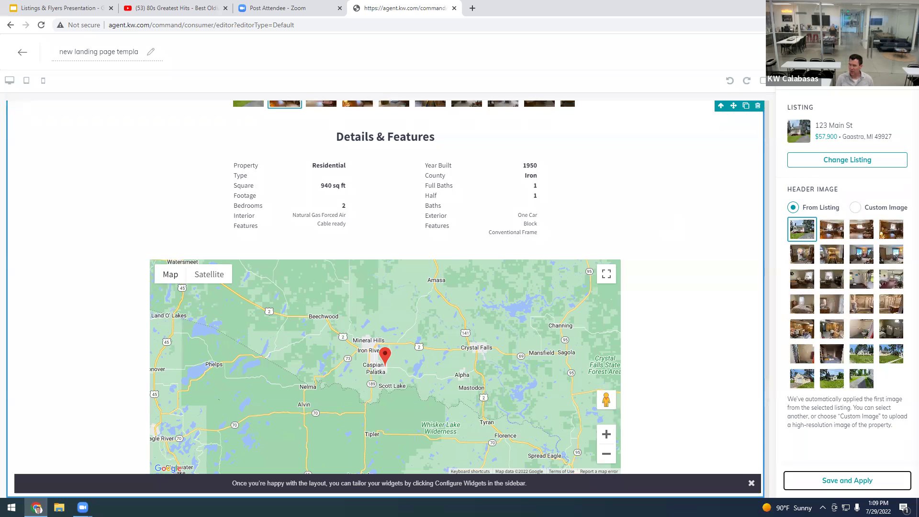
Save the new landing page as a Draft and return to the Landing Pages list, now 13 pages
click(847, 480)
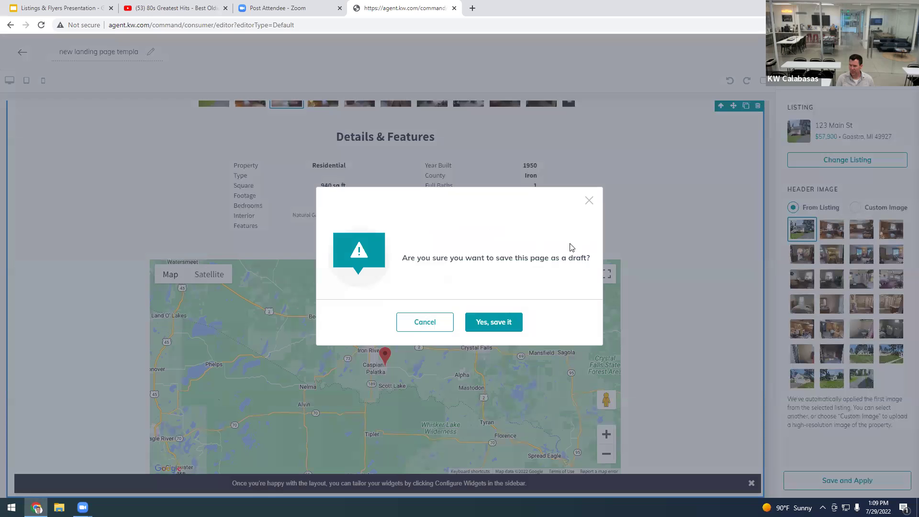
click(484, 325)
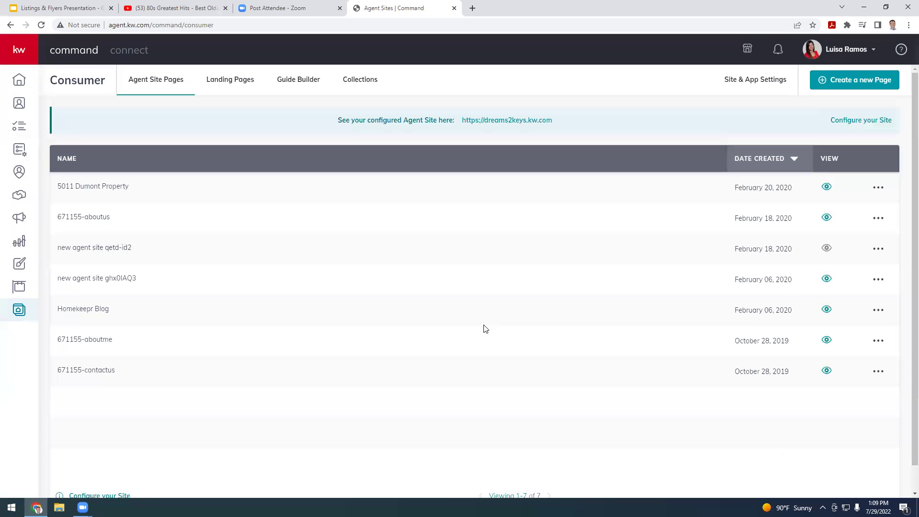
click(243, 83)
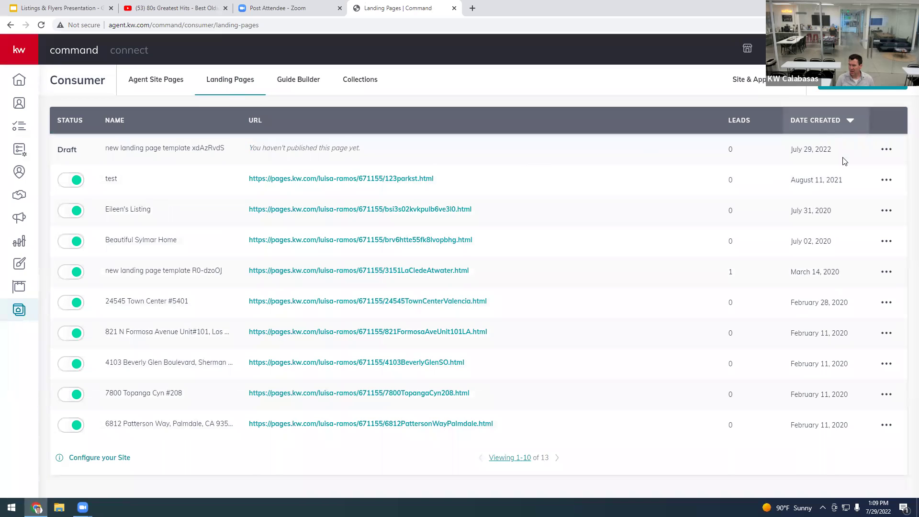
click(887, 150)
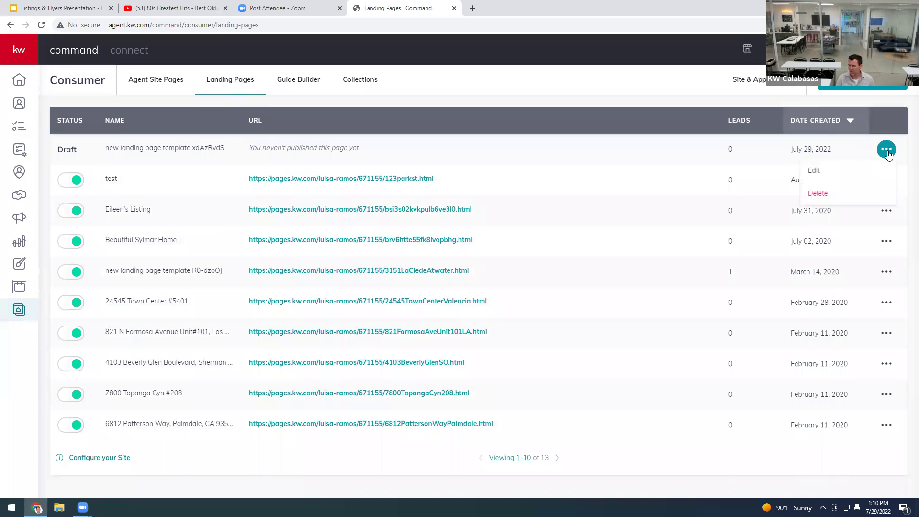
click(820, 177)
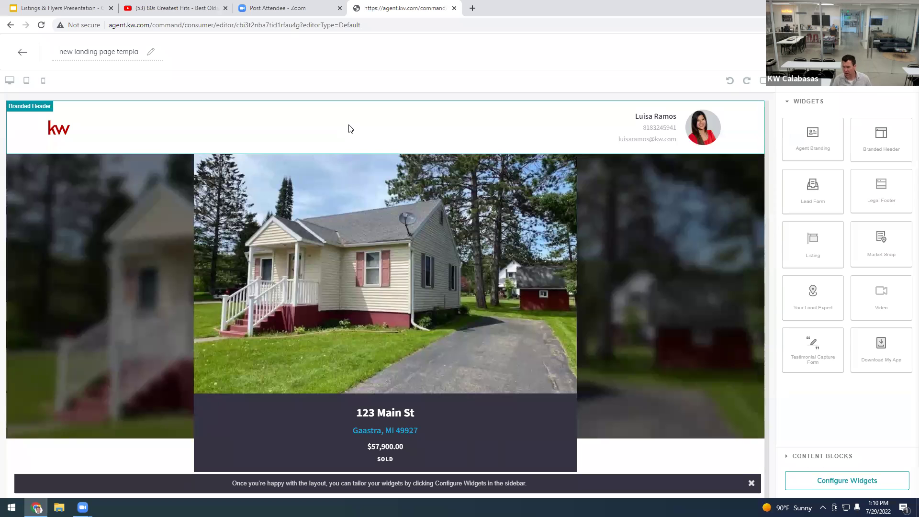
scroll(387, 352, down, 10)
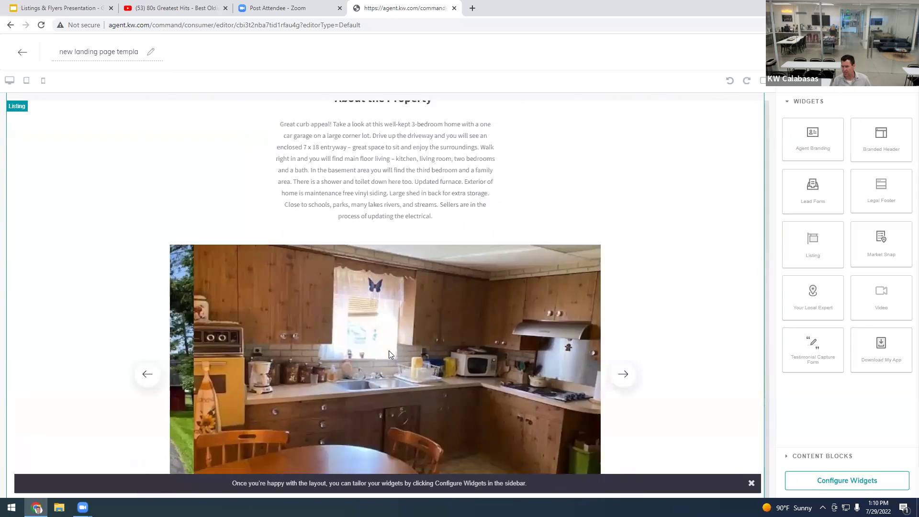
scroll(388, 354, down, 8)
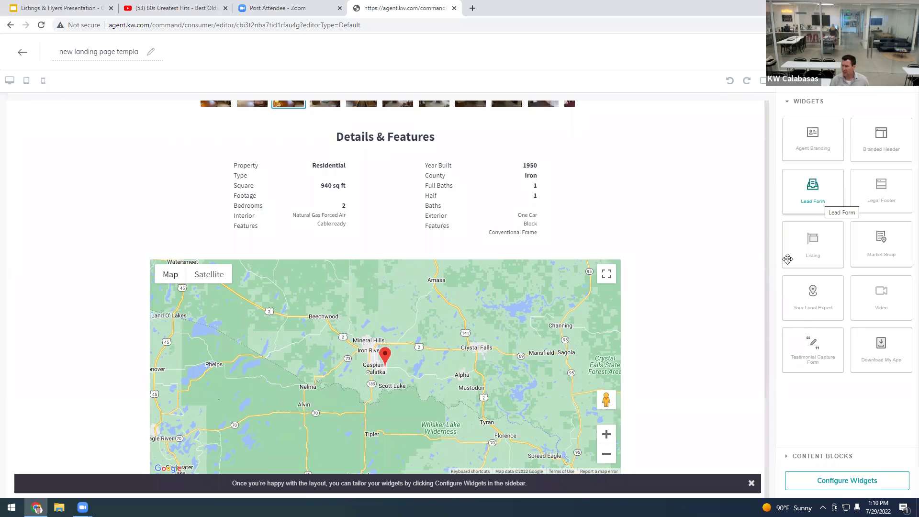
Place the 'Interested? Let's Talk!' Lead Form widget below the listing map and select it
drag(811, 201, 741, 268)
click(750, 483)
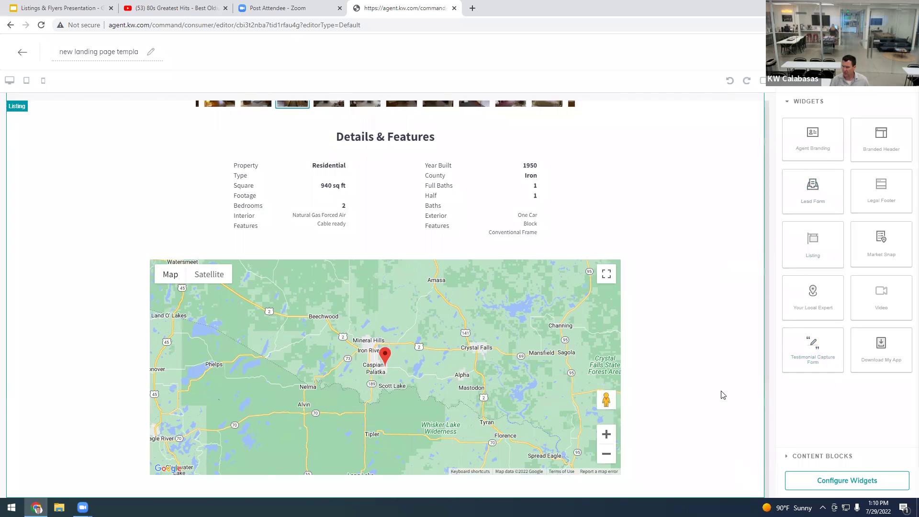
drag(813, 194, 373, 484)
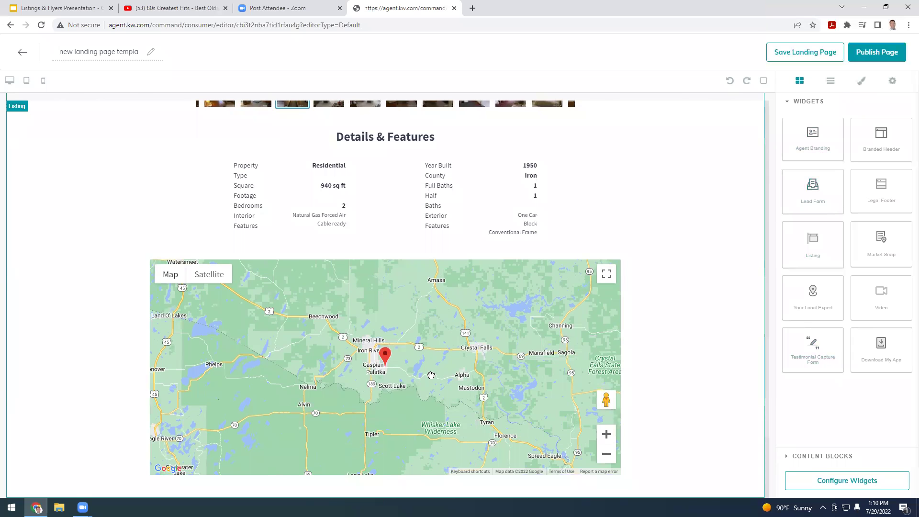
scroll(406, 408, down, 5)
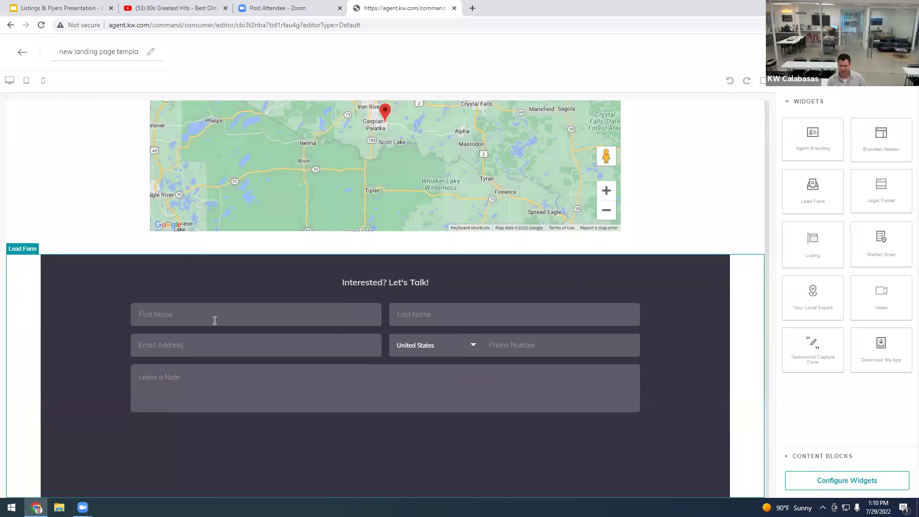
click(208, 312)
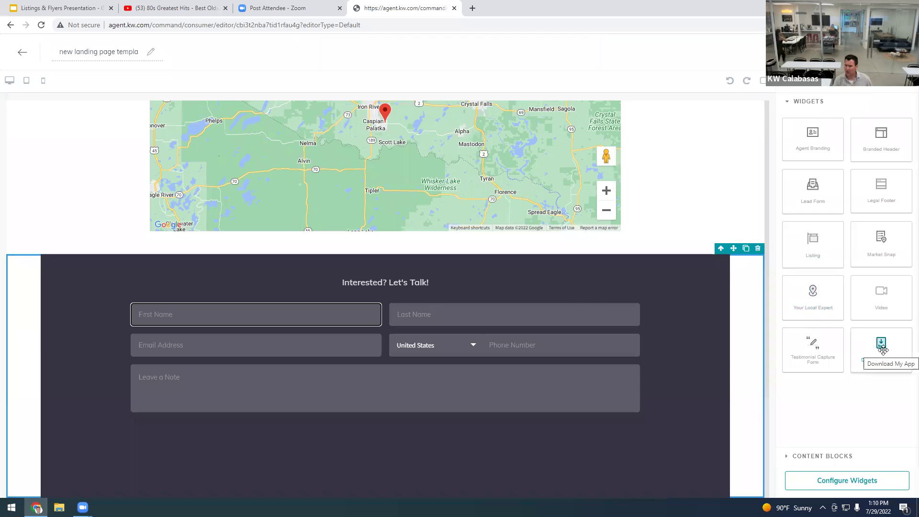
Drop the Download My App widget below the lead form, adding a Download App button
drag(883, 350, 364, 472)
scroll(424, 385, down, 5)
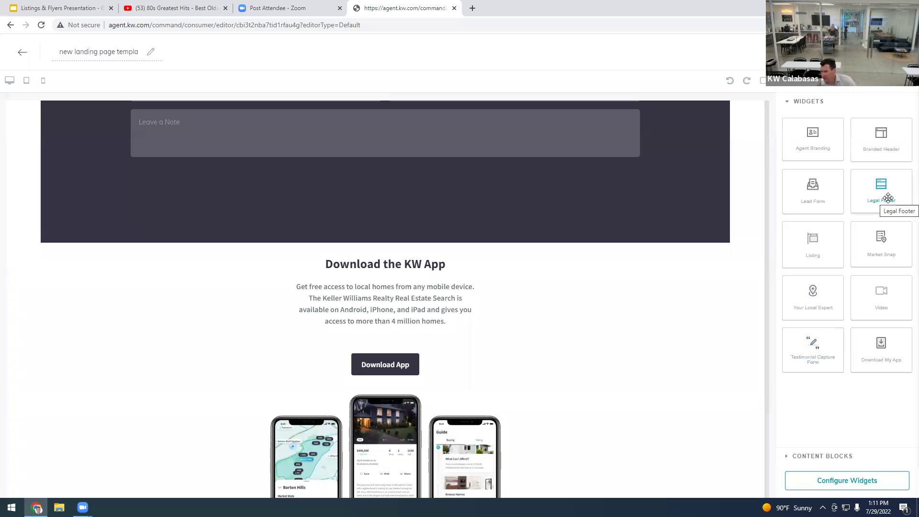
Add the Legal Footer widget at the page bottom, then scroll back up to the agent header
drag(888, 198, 454, 471)
scroll(503, 424, down, 5)
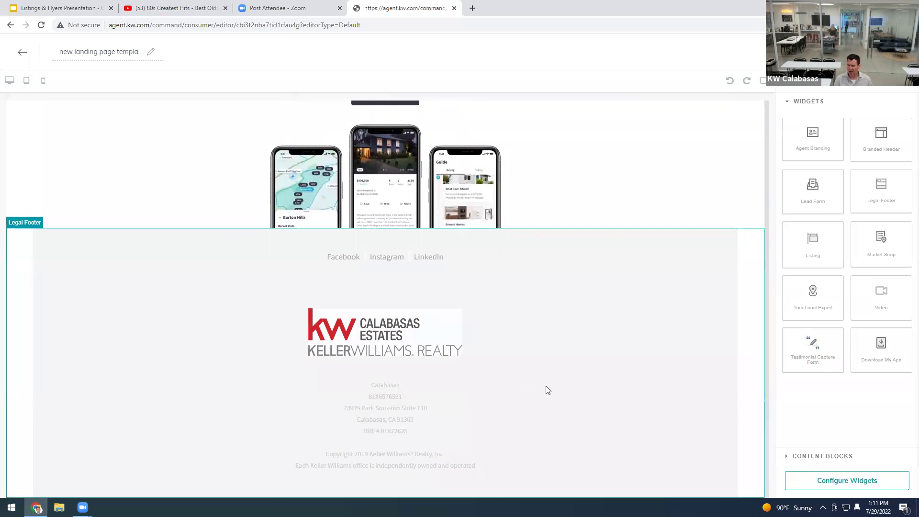
scroll(550, 390, up, 1)
scroll(550, 390, up, 12)
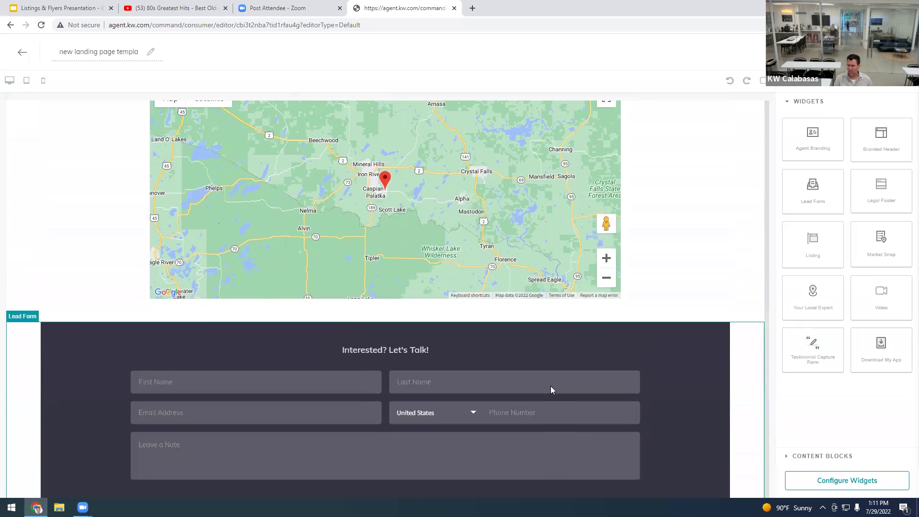
scroll(552, 388, up, 15)
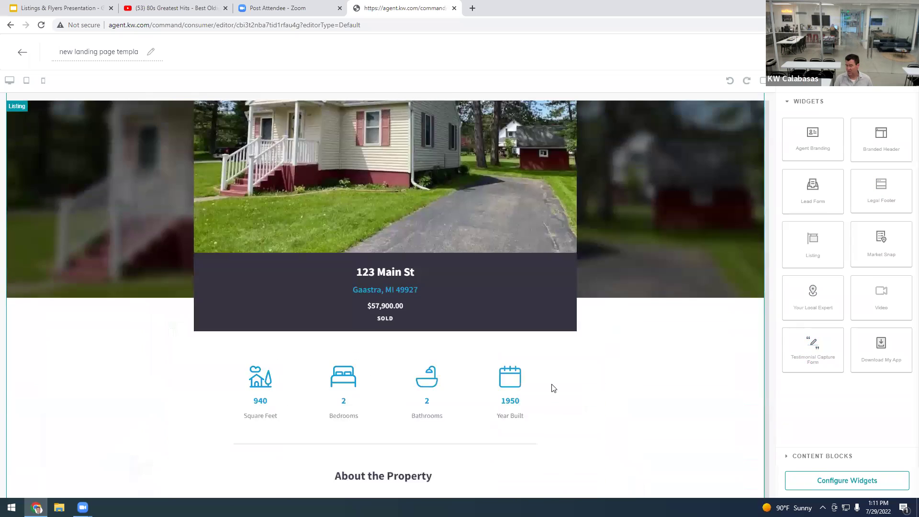
scroll(552, 388, up, 1)
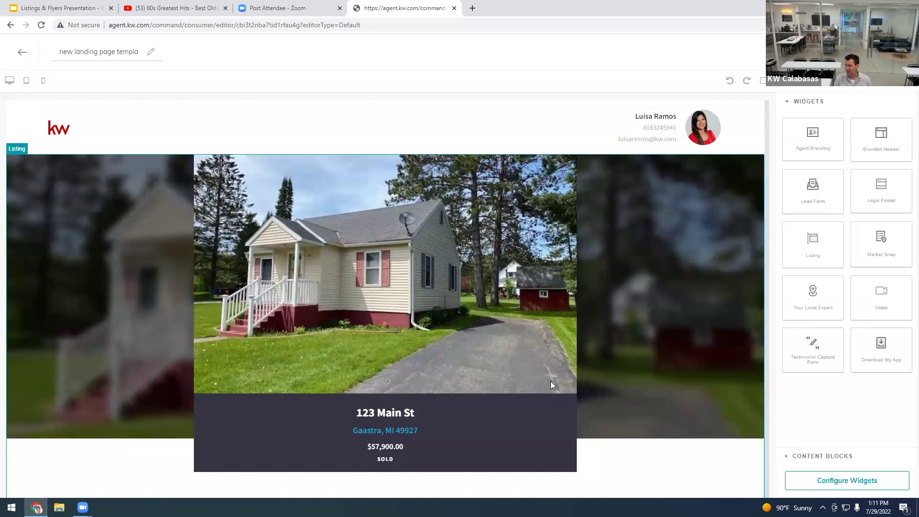
scroll(550, 381, down, 4)
scroll(553, 385, up, 4)
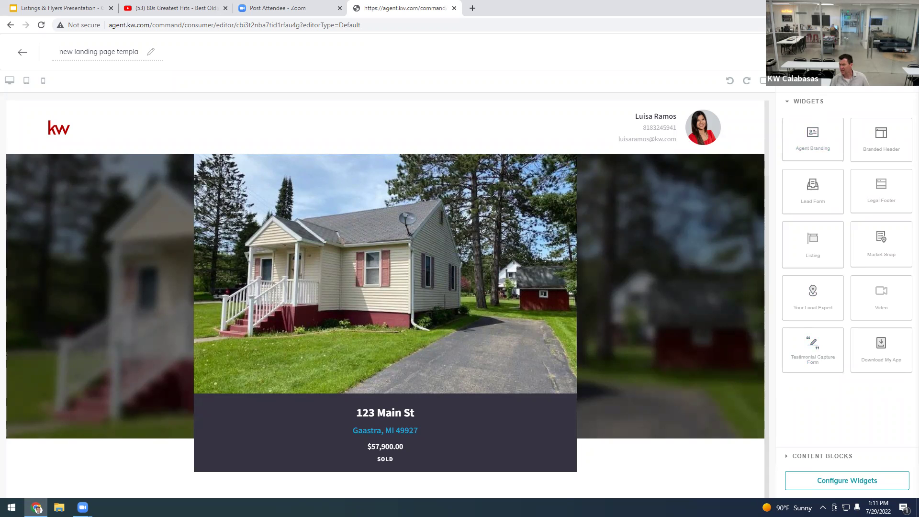
Save the draft, then reopen it for editing from Landing Pages and publish it live
click(890, 52)
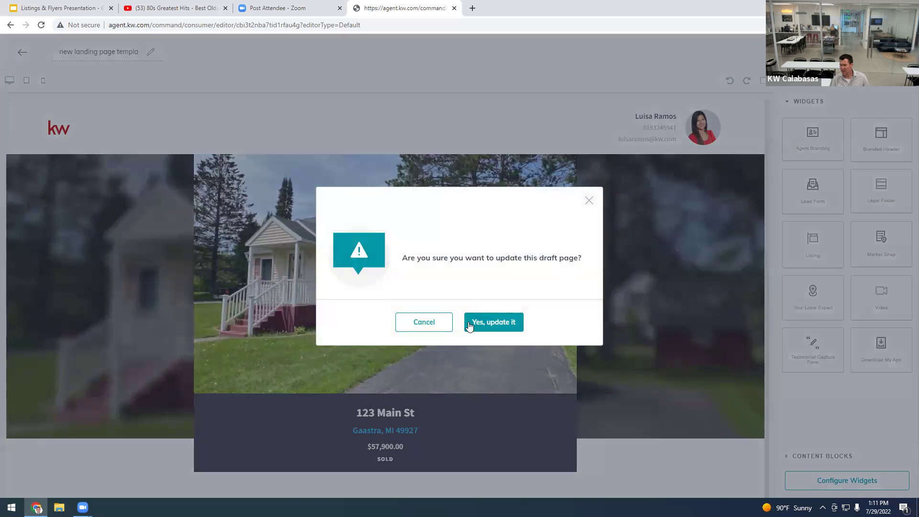
click(471, 324)
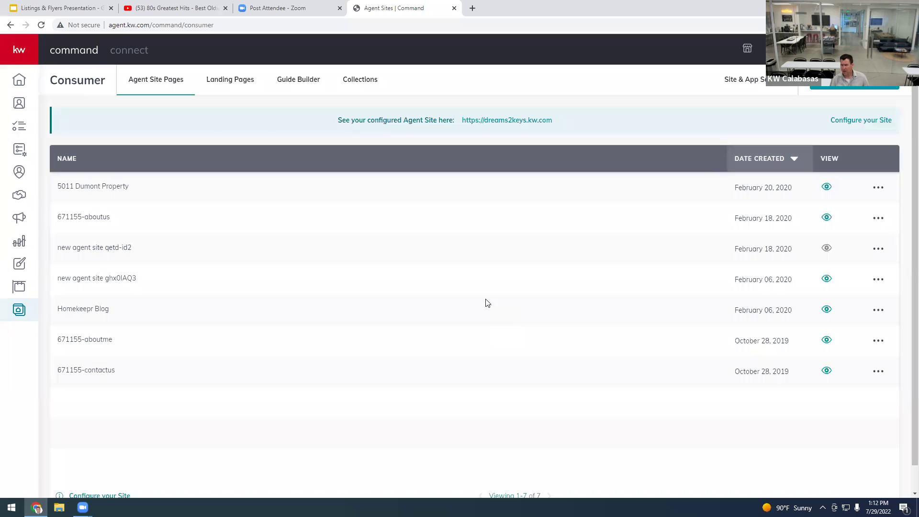
click(237, 88)
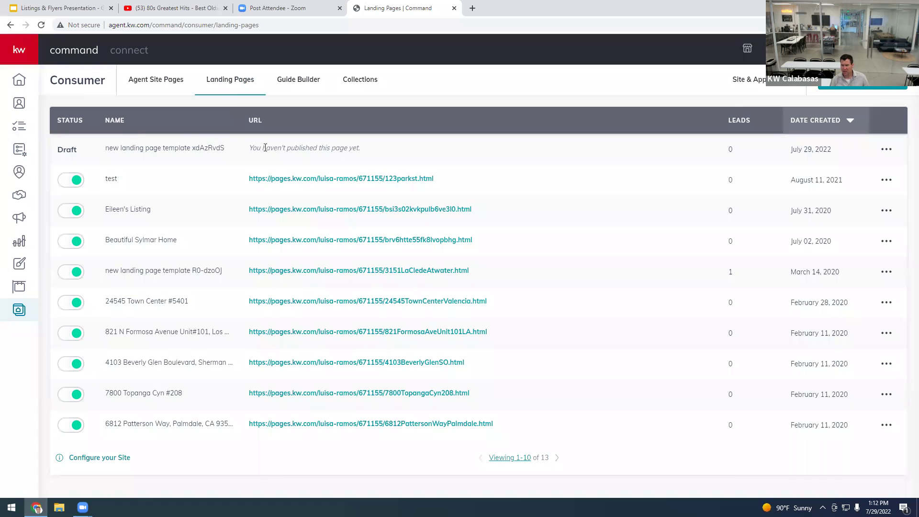
click(883, 153)
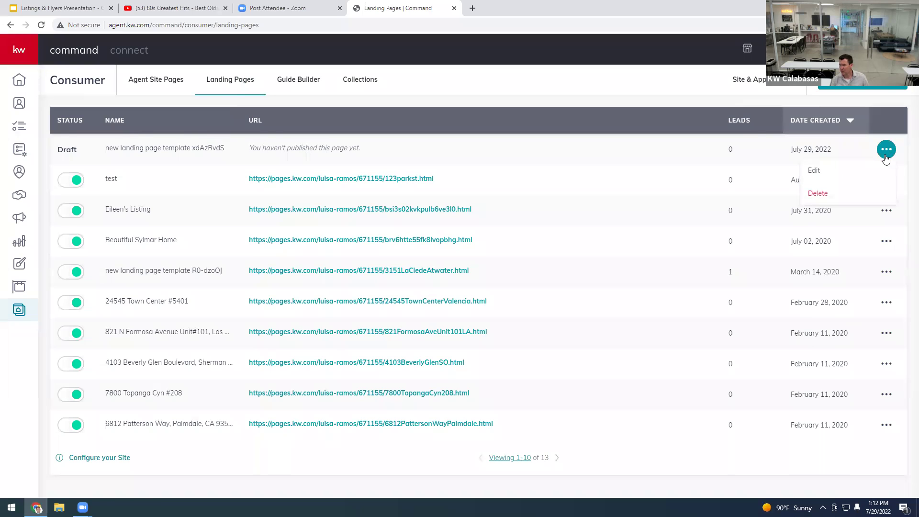
click(814, 172)
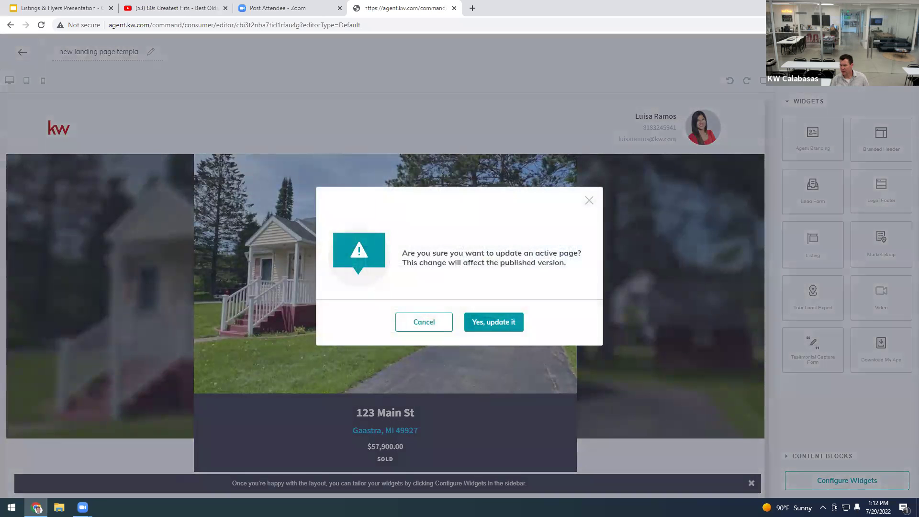
click(510, 329)
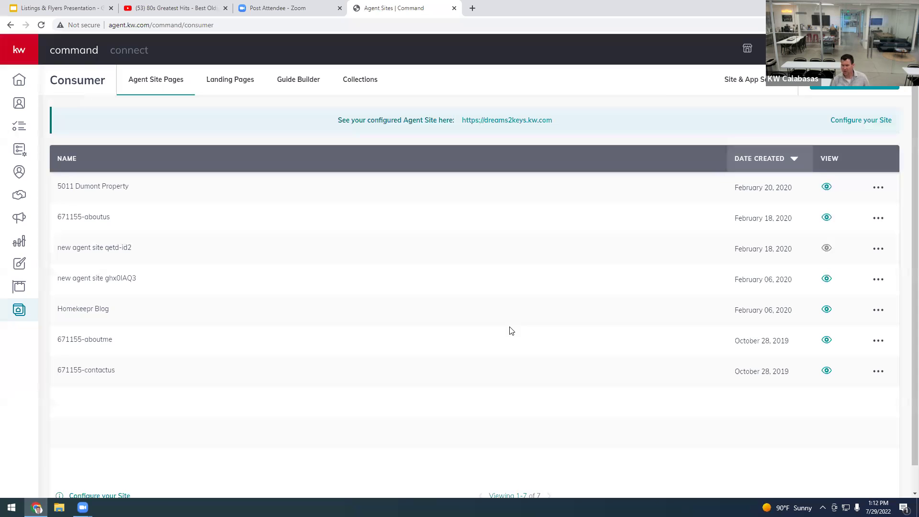
Replace the page's random URL slug with 123mainst so it lives at 123mainst.html
click(226, 78)
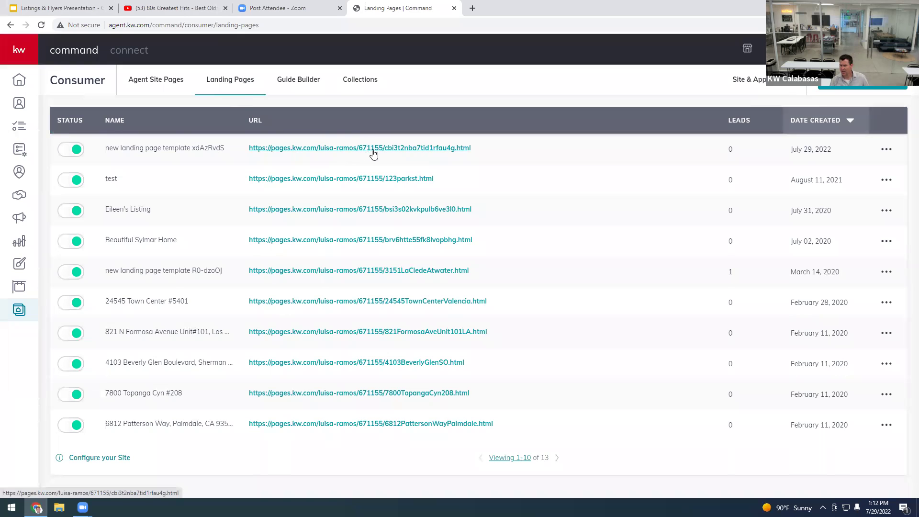
click(886, 151)
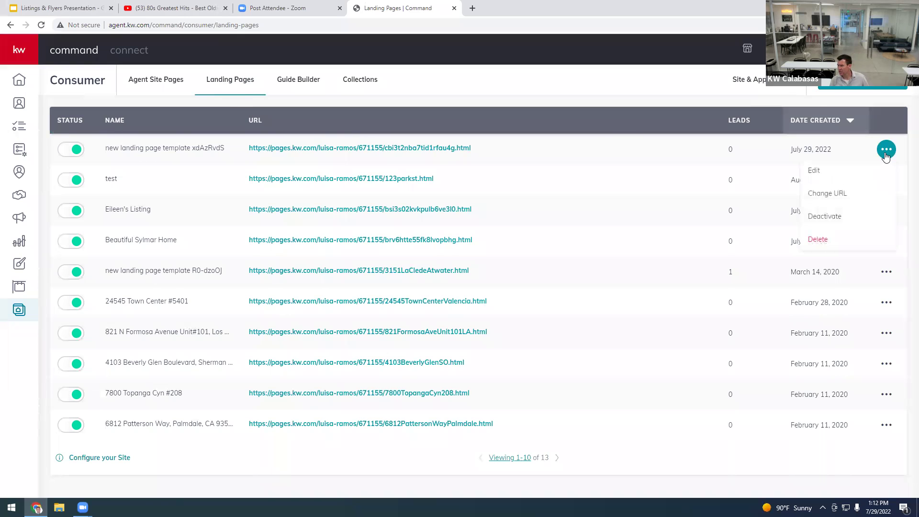
click(828, 194)
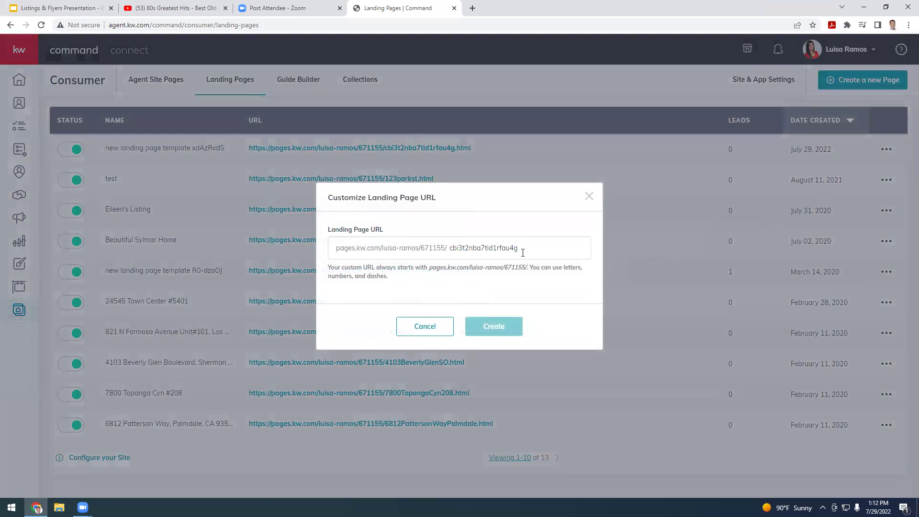
drag(523, 249, 448, 248)
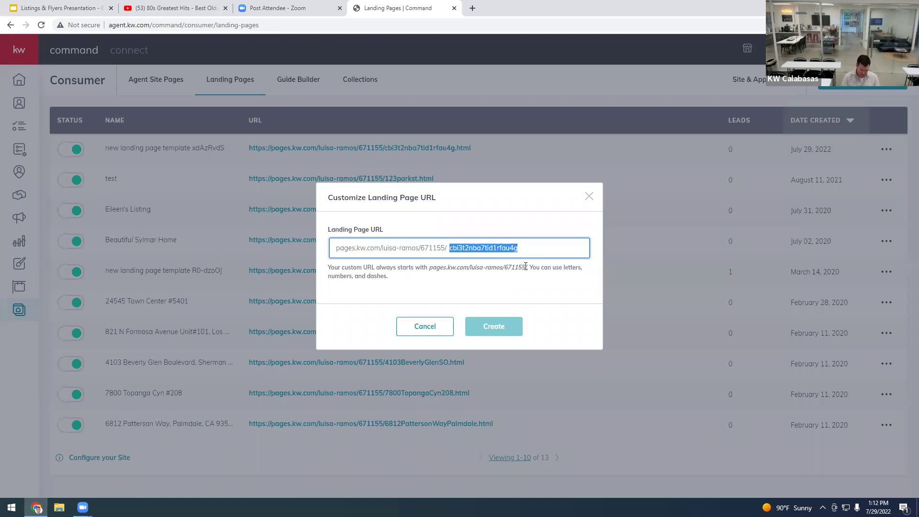
text(123mo)
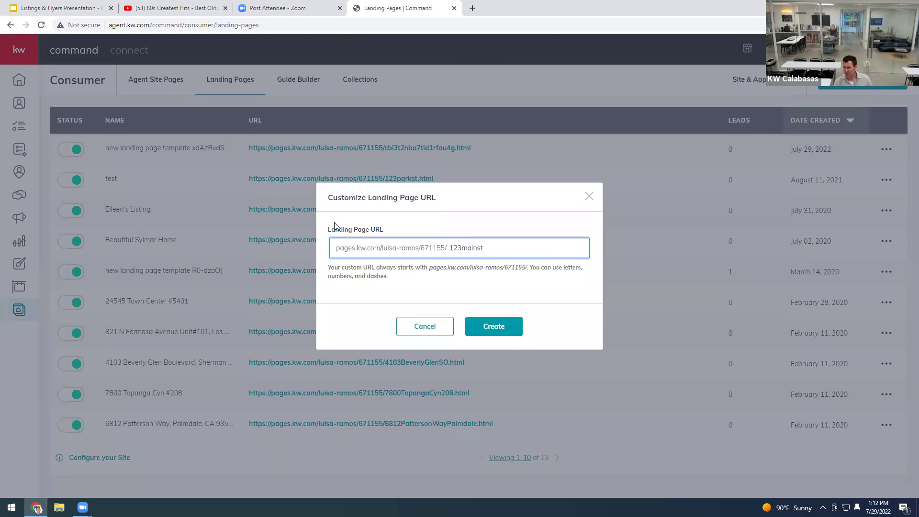
click(502, 330)
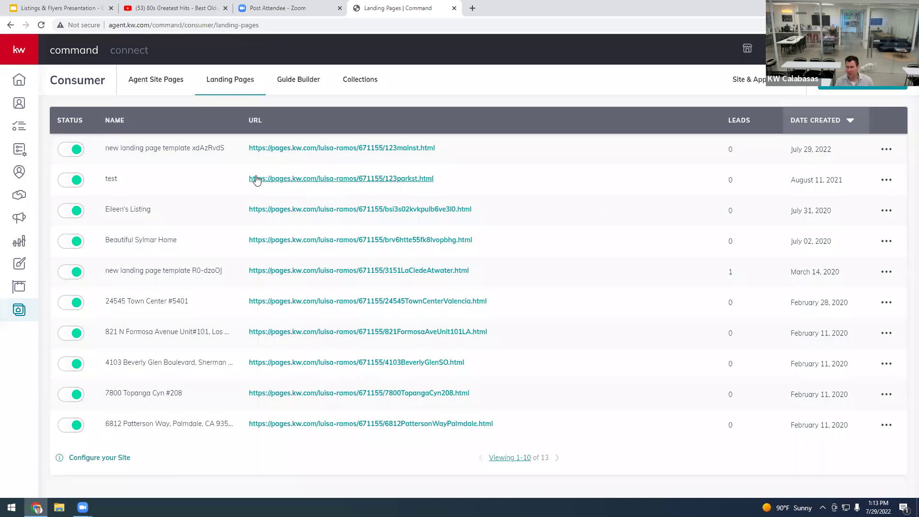
click(473, 9)
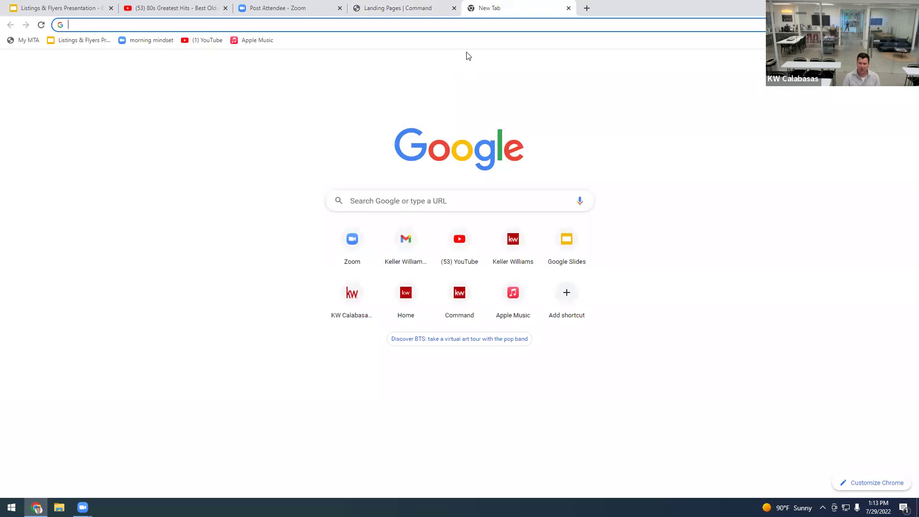
Load kwcalabasas.com and open the chosen agent's KW website from the office roster
text(kwcal)
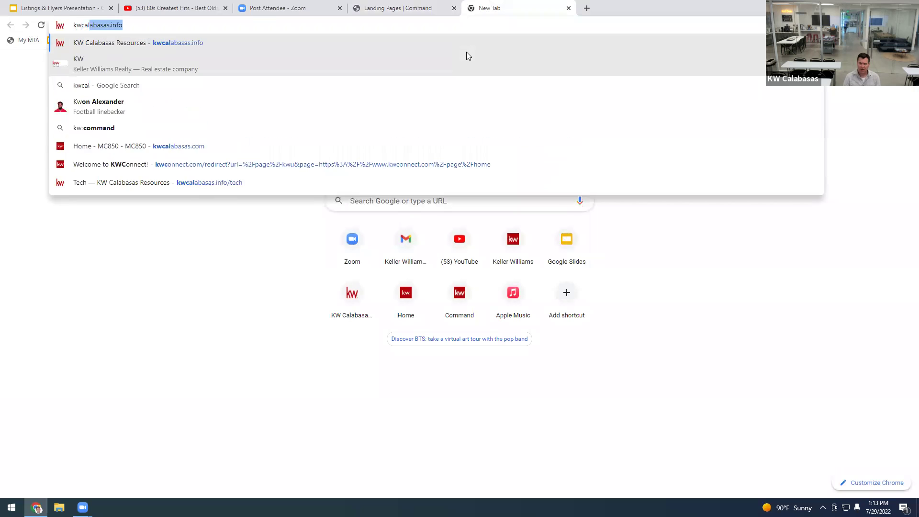
text(abasas)
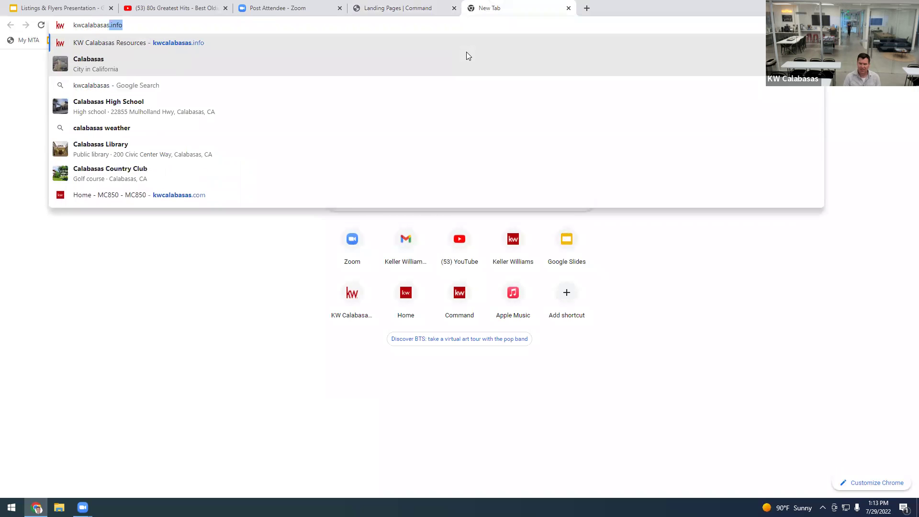
text(.com)
key(Return)
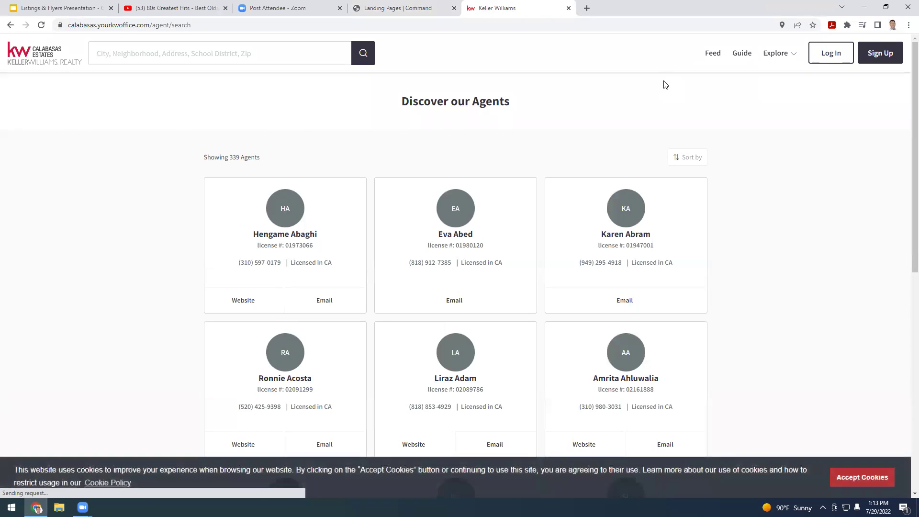
scroll(482, 277, down, 18)
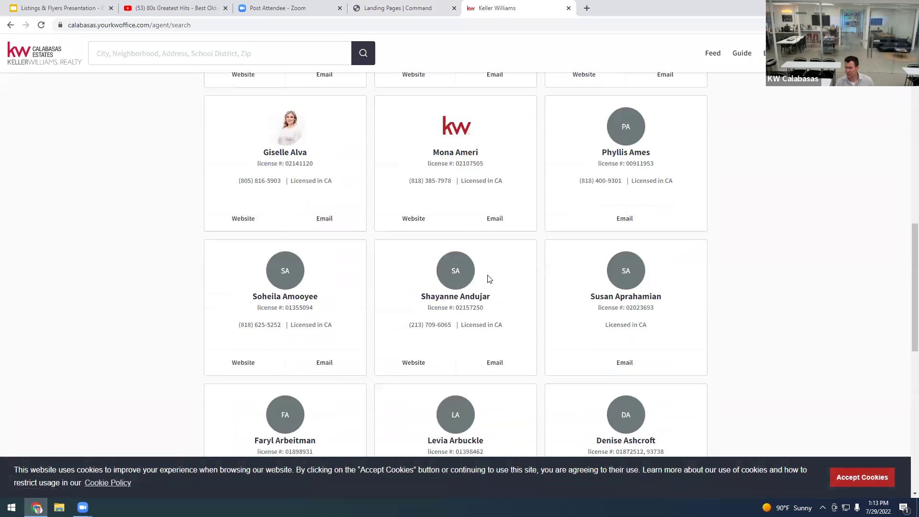
scroll(495, 278, down, 20)
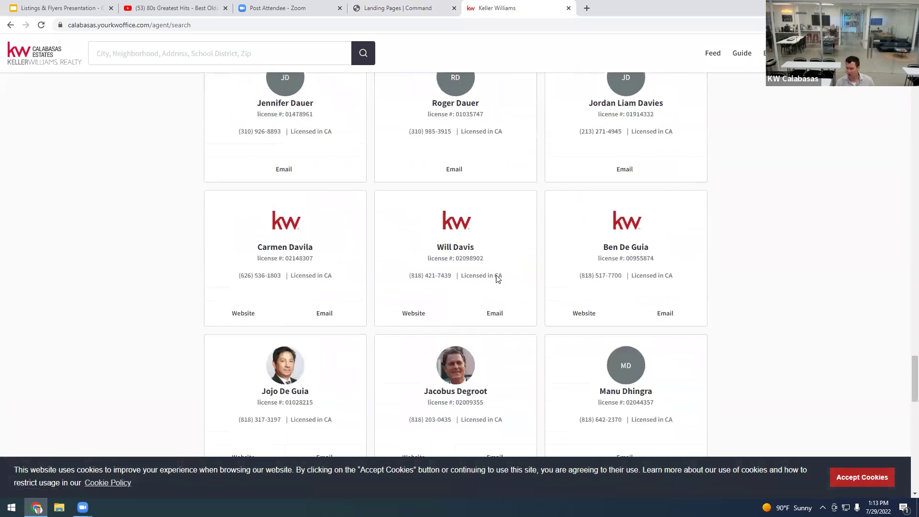
scroll(497, 273, down, 20)
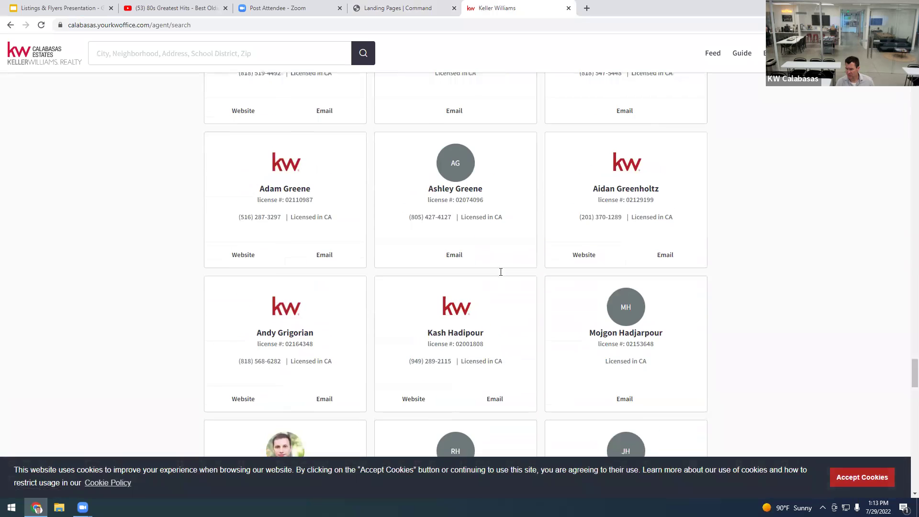
scroll(500, 272, down, 20)
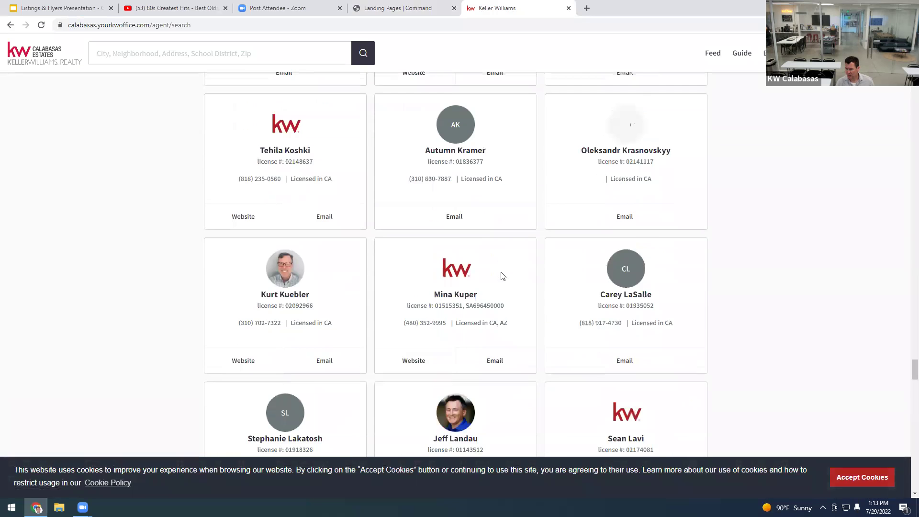
scroll(502, 273, down, 20)
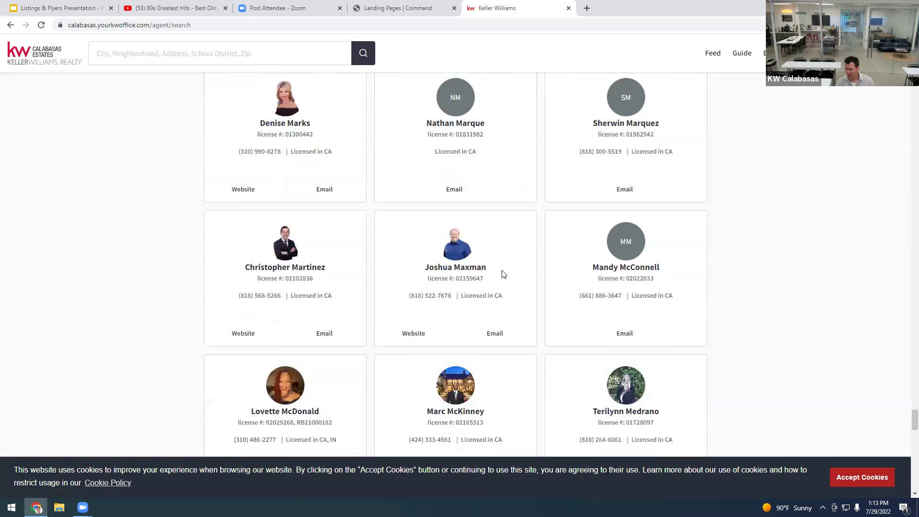
scroll(503, 272, down, 20)
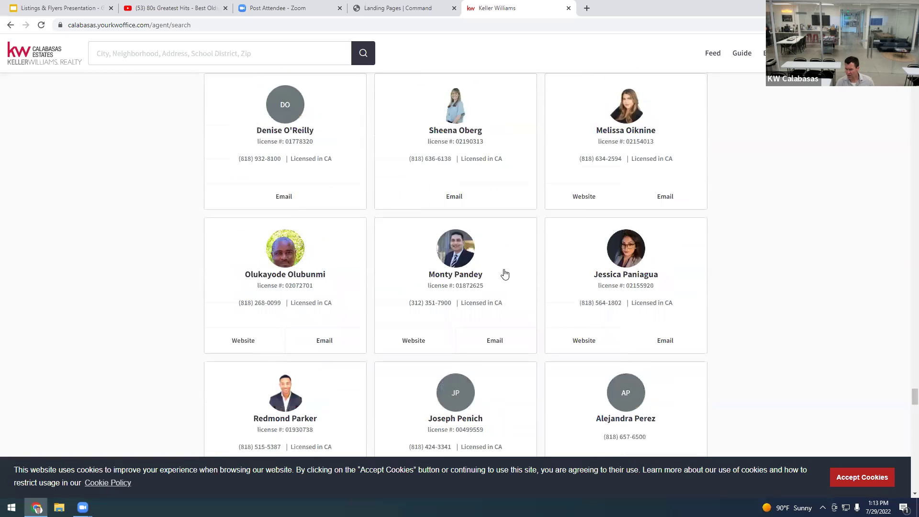
scroll(505, 271, down, 20)
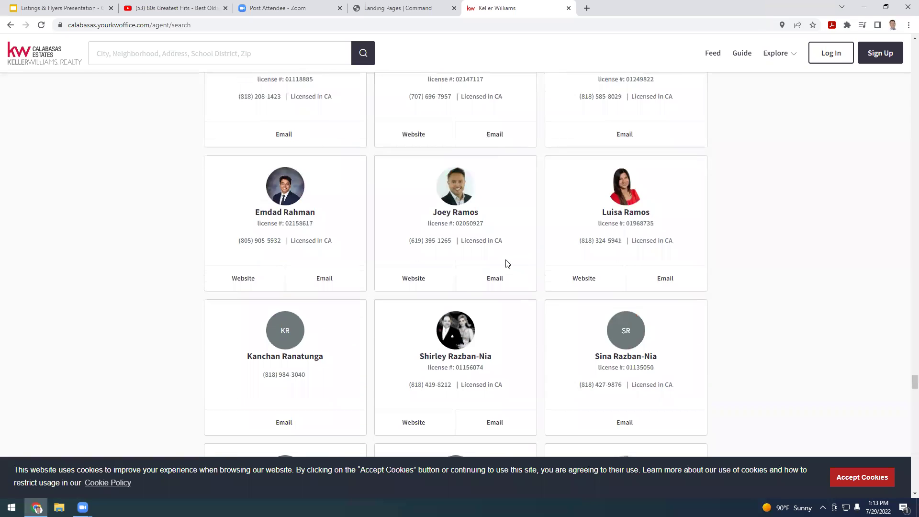
click(584, 283)
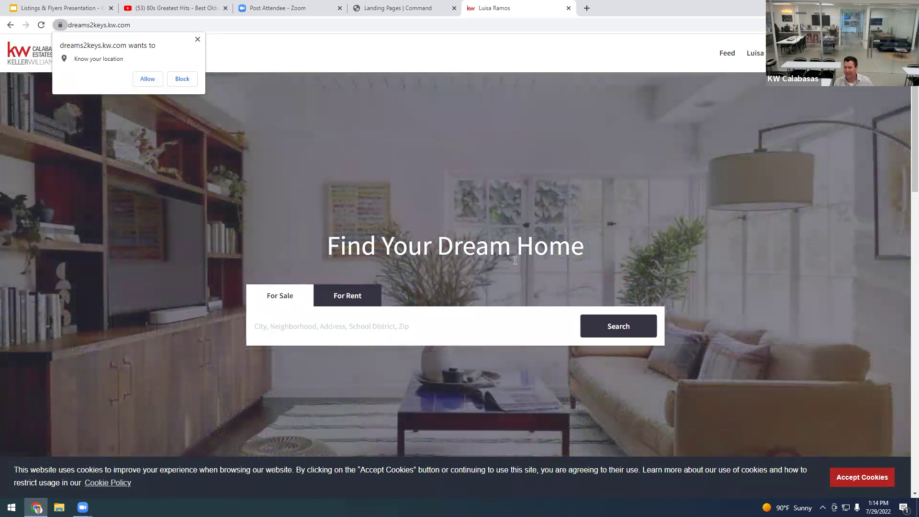
Allow the agent website to access your location
scroll(515, 260, down, 5)
scroll(515, 260, down, 2)
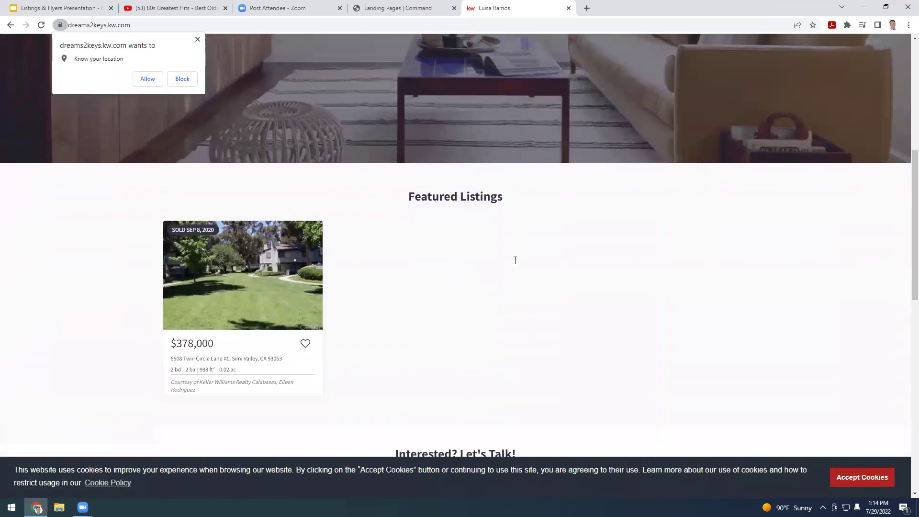
scroll(515, 260, down, 9)
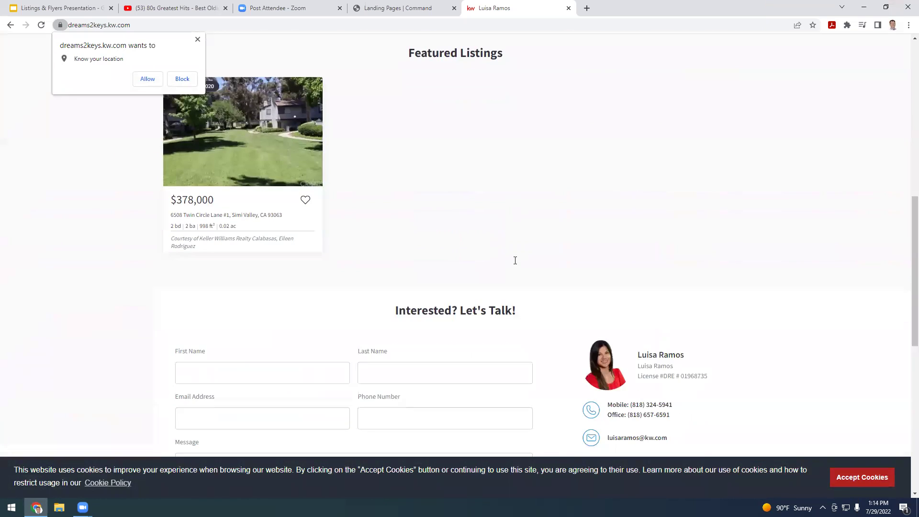
scroll(516, 265, up, 16)
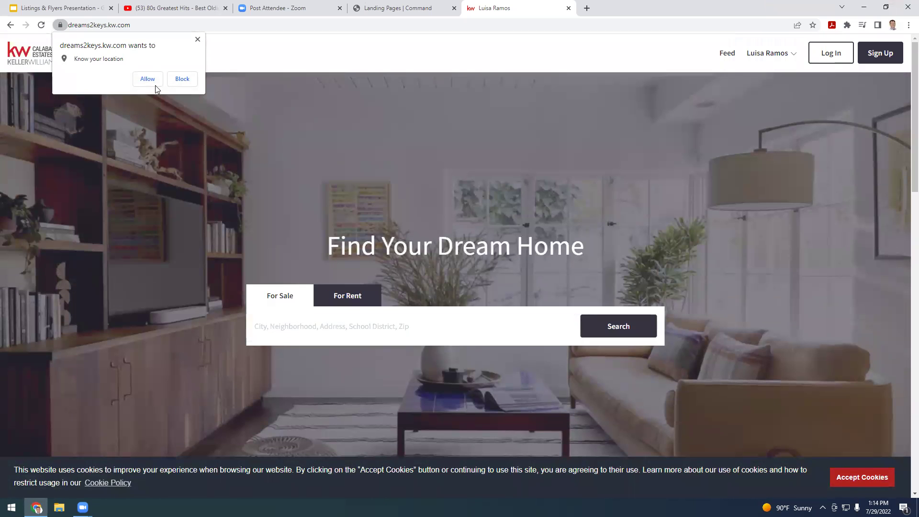
click(153, 84)
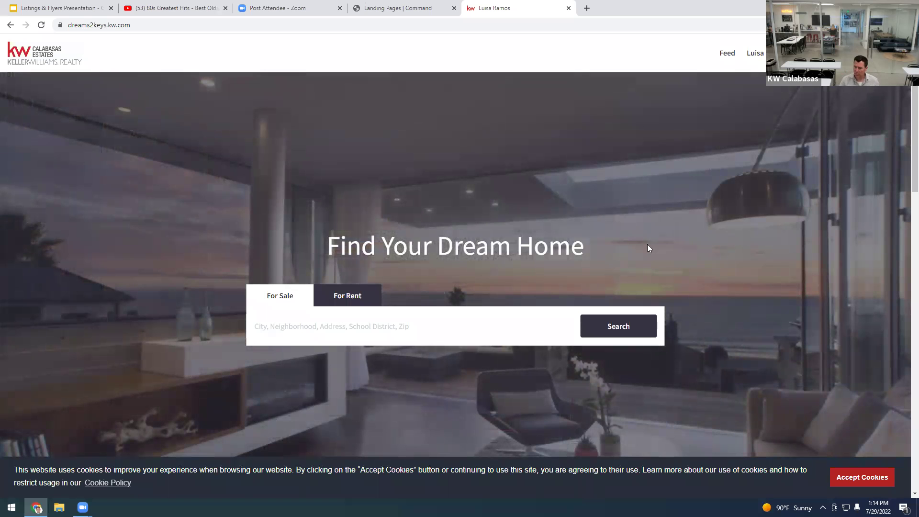
Accept the site's cookie notice and browse the homepage's featured listing
scroll(611, 283, down, 15)
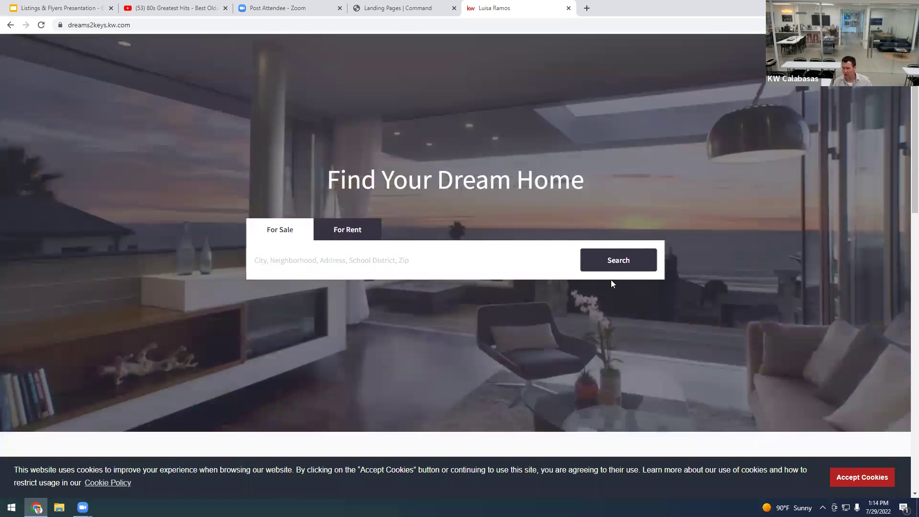
scroll(613, 282, down, 8)
scroll(613, 282, up, 20)
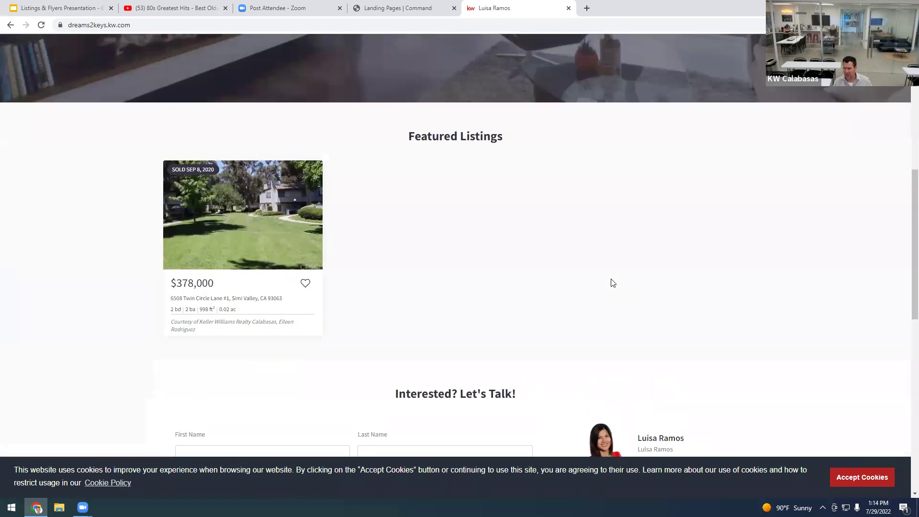
scroll(612, 282, down, 10)
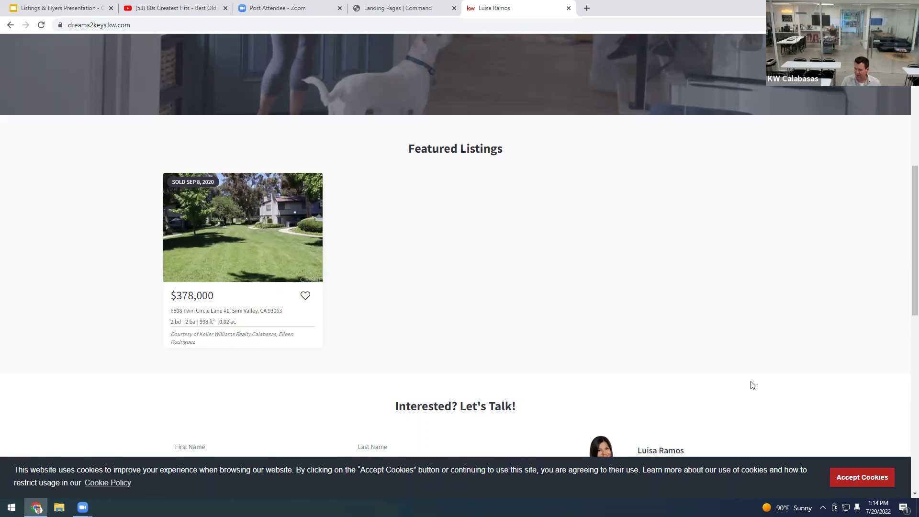
click(856, 478)
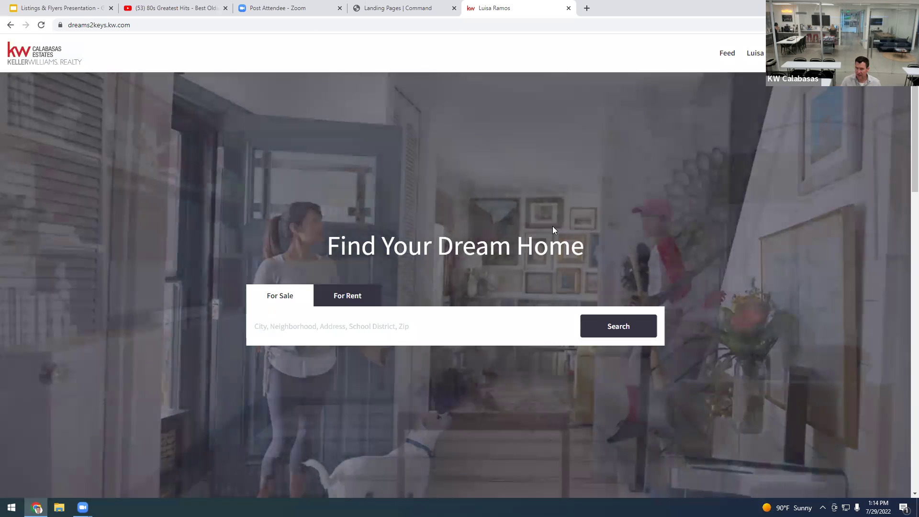
scroll(526, 226, down, 1)
scroll(526, 225, down, 3)
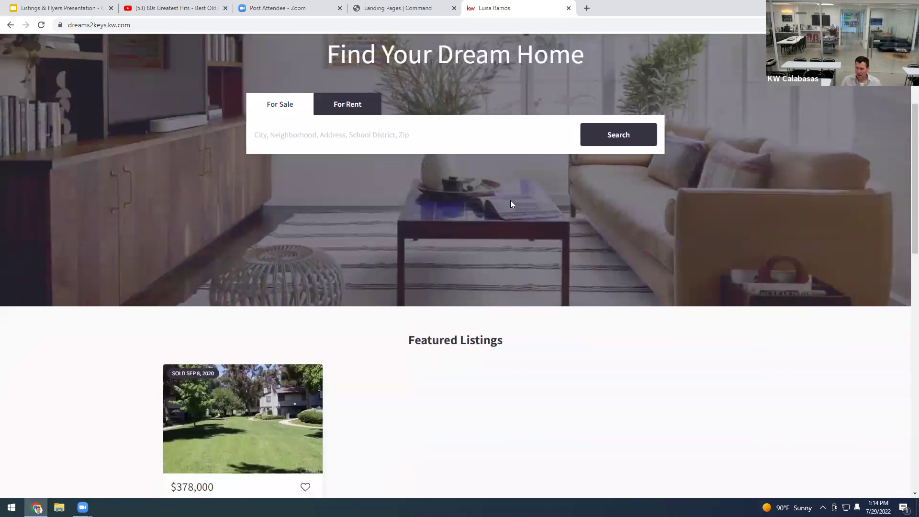
scroll(494, 126, up, 4)
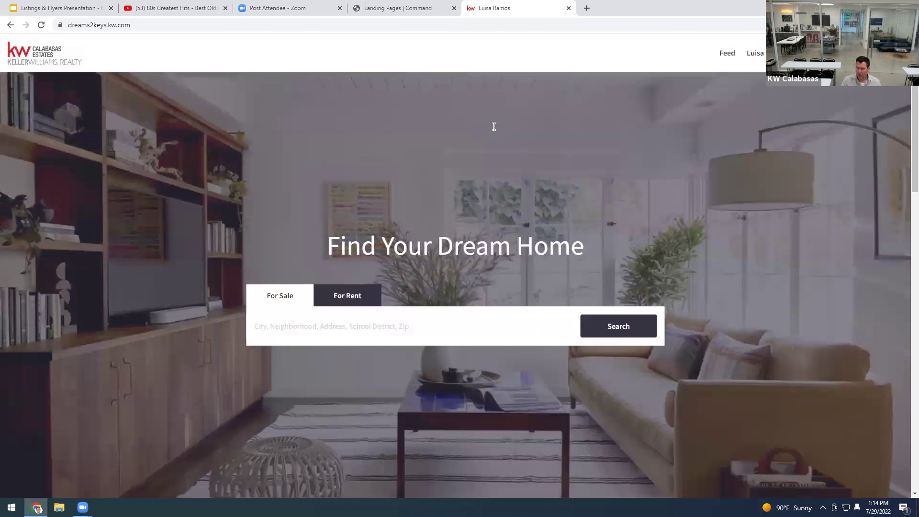
Retitle the newest landing page to 'test' and apply the update to its live version
click(400, 15)
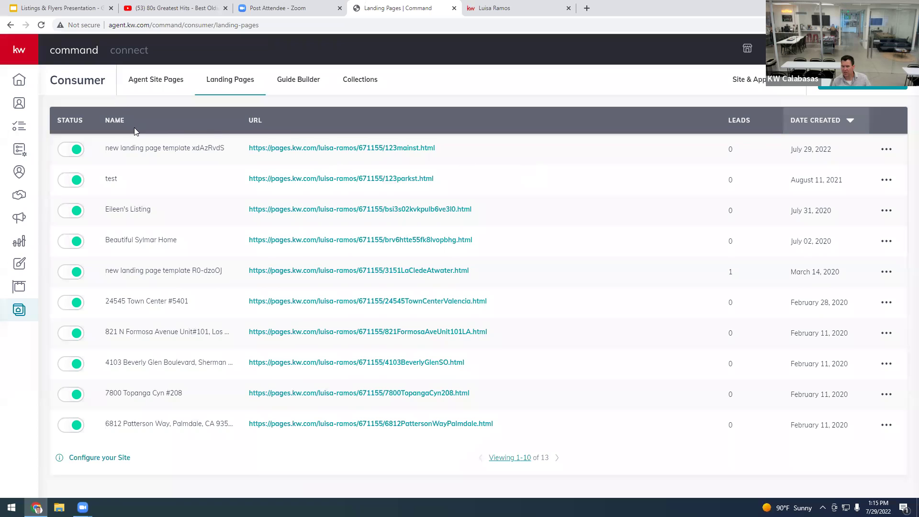
click(886, 151)
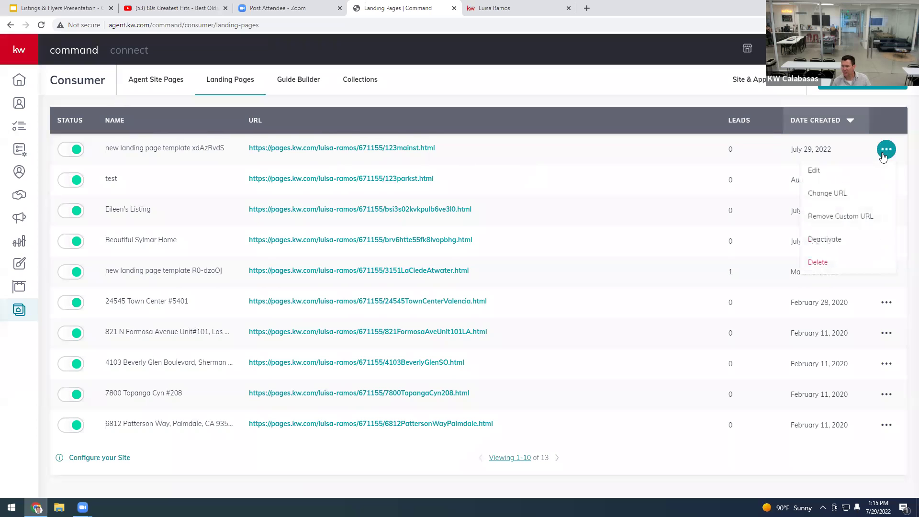
click(816, 173)
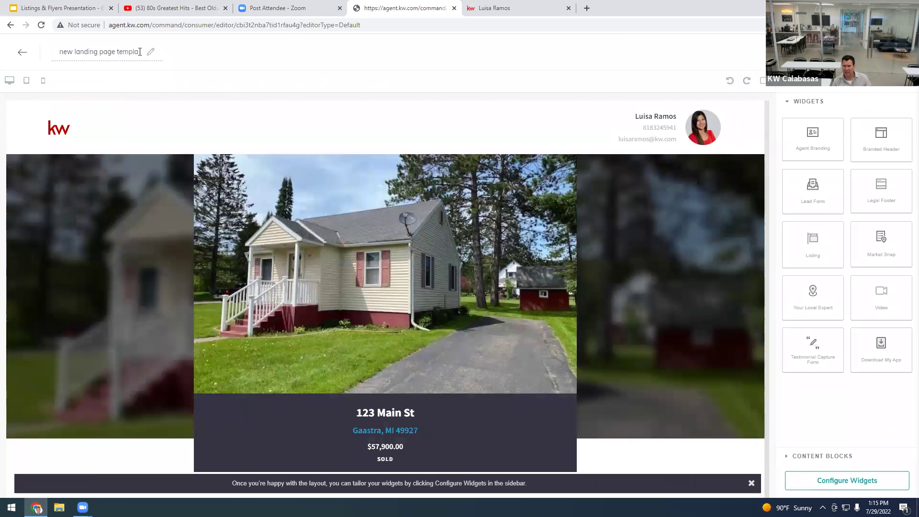
drag(139, 52, 0, 53)
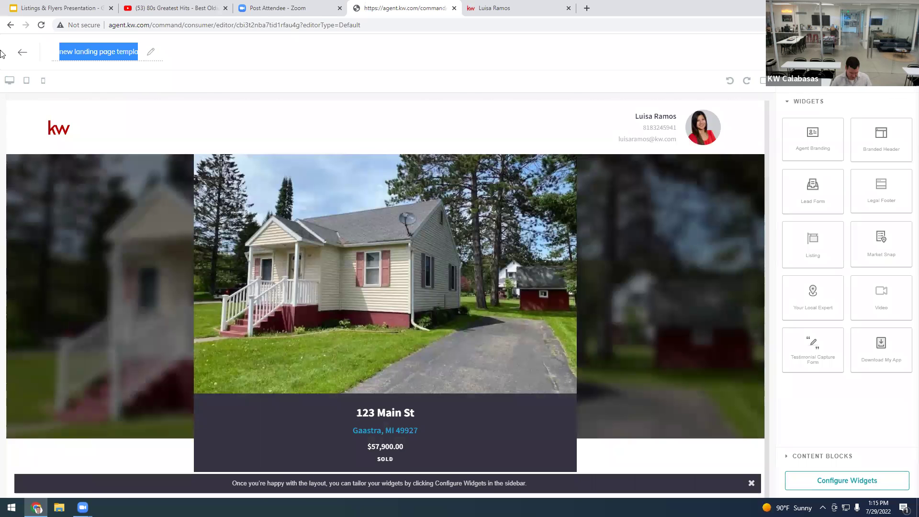
text(testte xdAzRvdS)
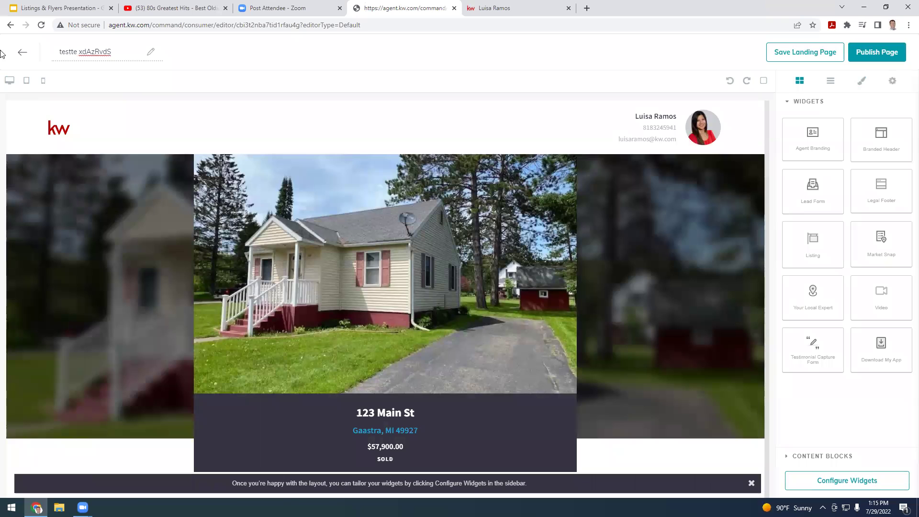
drag(121, 57, 73, 50)
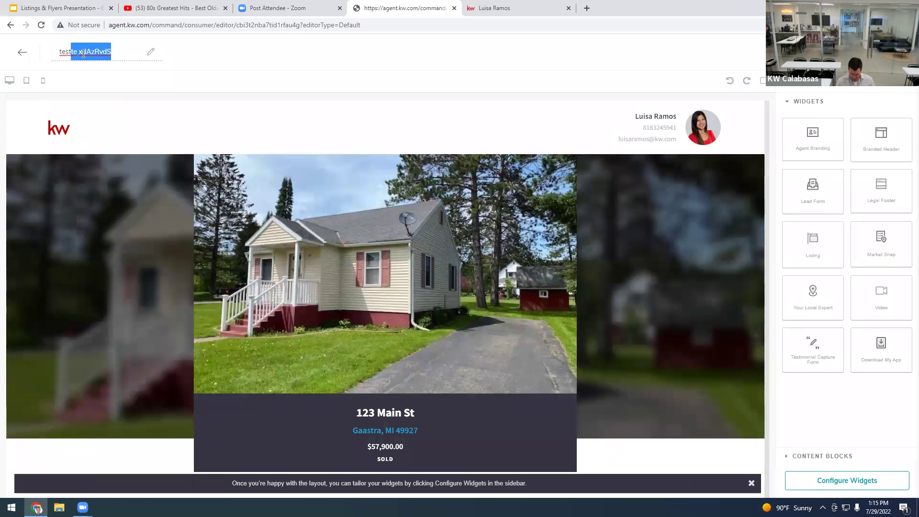
key(BackSpace)
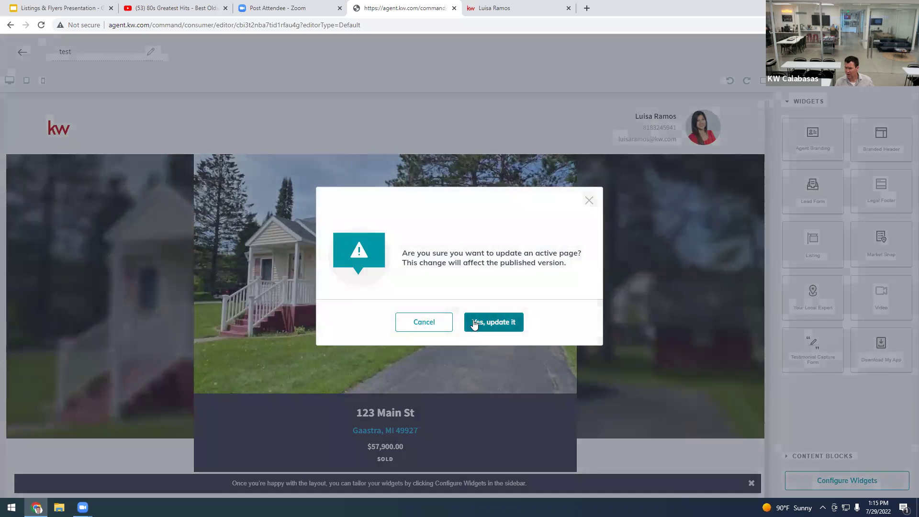
click(473, 322)
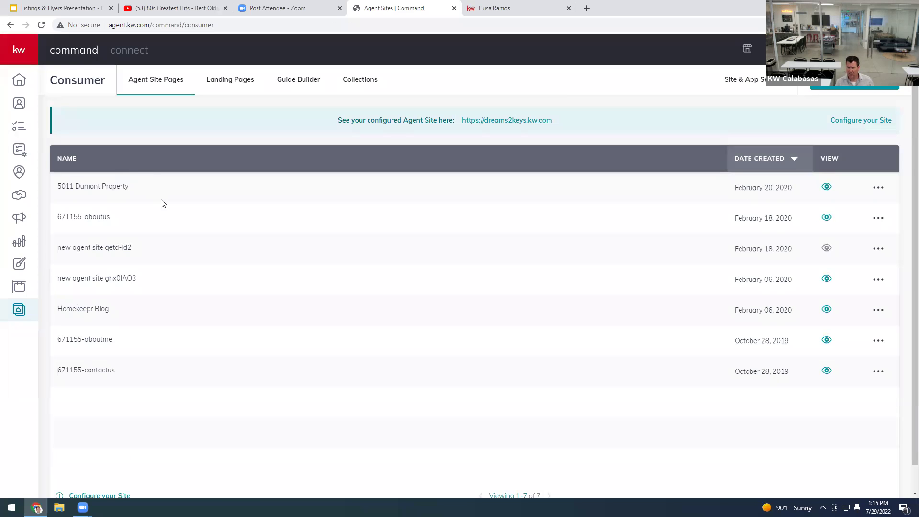
Switch the 'test' landing page's status to inactive
click(229, 80)
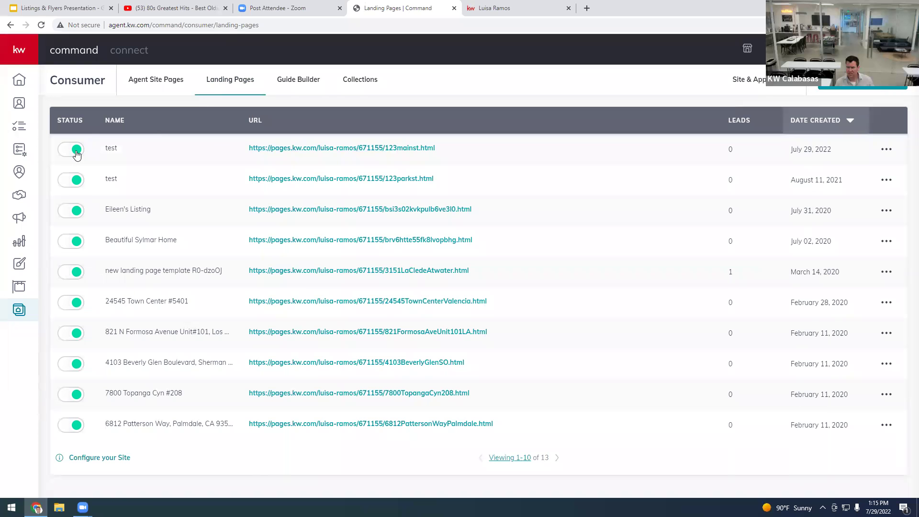
click(75, 153)
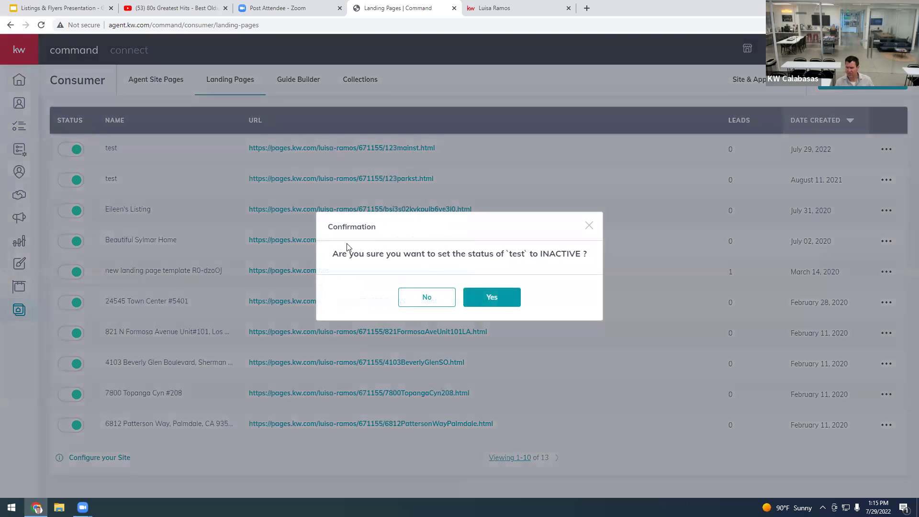
click(492, 297)
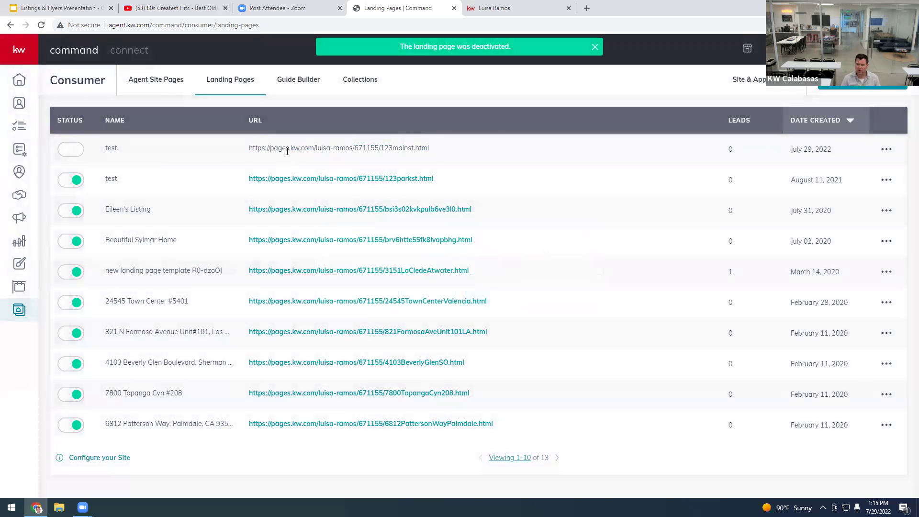
Delete the deactivated 'test' landing page
click(885, 150)
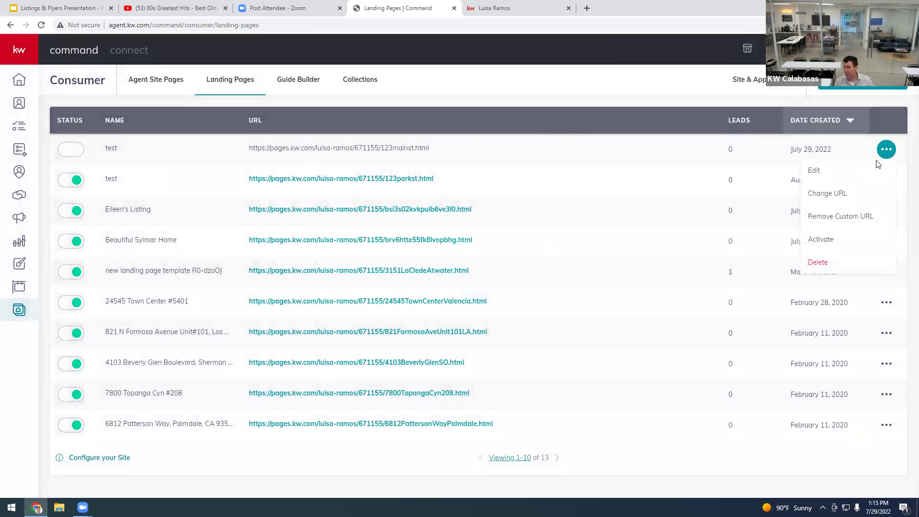
click(824, 264)
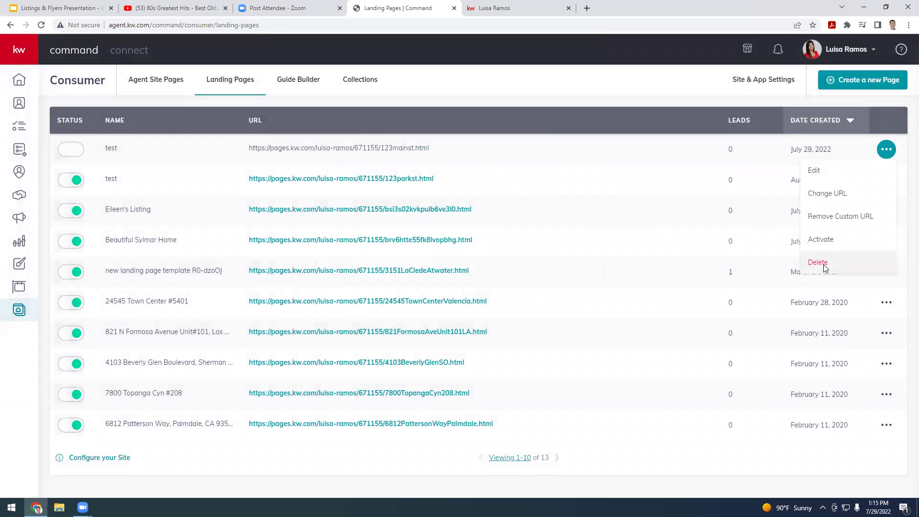
click(486, 295)
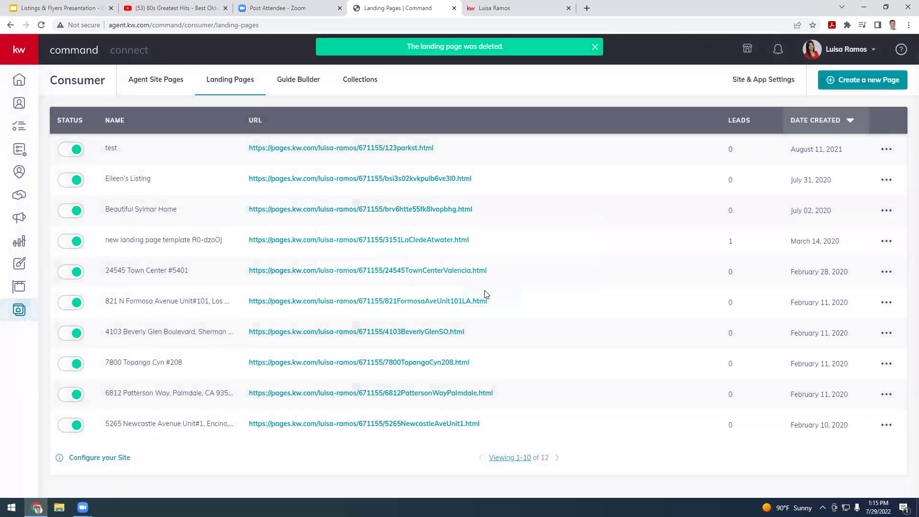